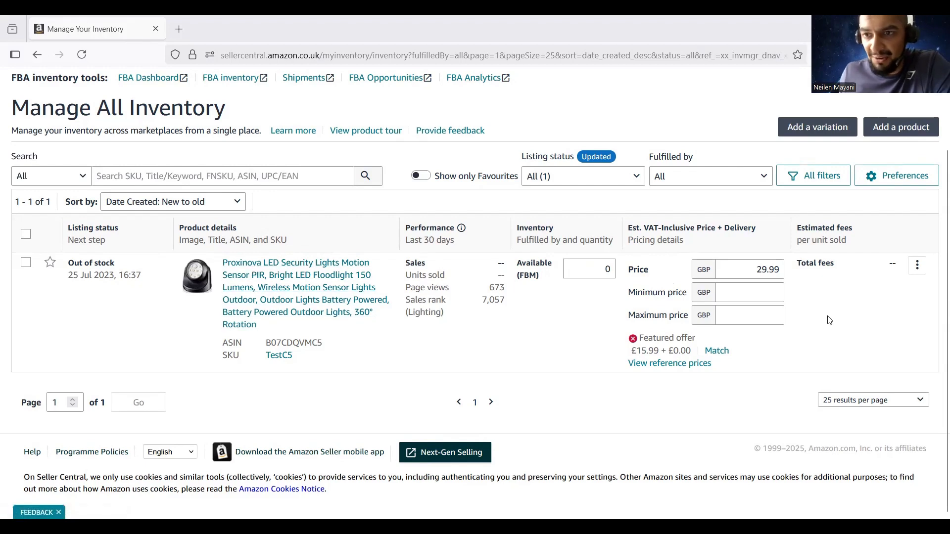
# Open the actions menu on the Proxinova LED security light row in Manage All Inventory
pyautogui.click(918, 267)
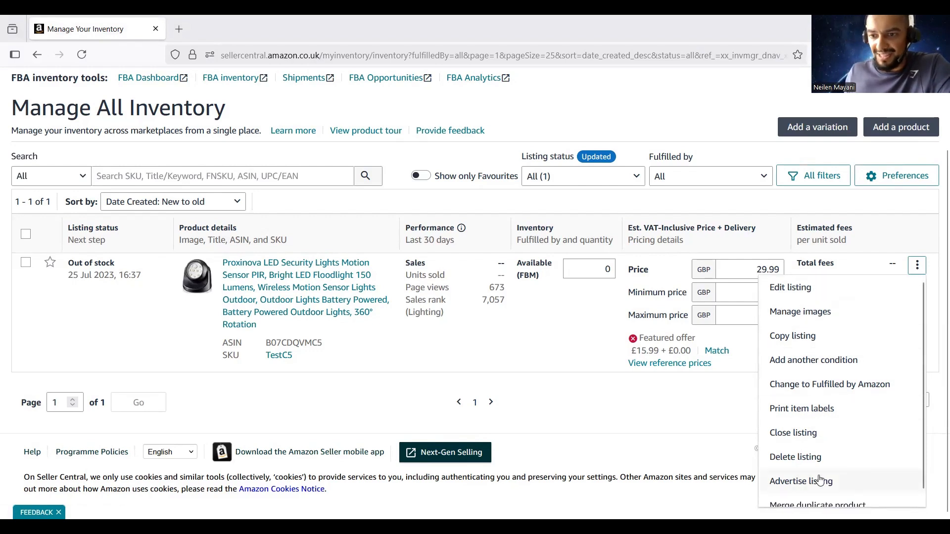
# Convert the LED security light to Fulfilled by Amazon and begin a Send to Amazon shipment
pyautogui.scroll(-1, 824, 482)
pyautogui.scroll(1, 841, 448)
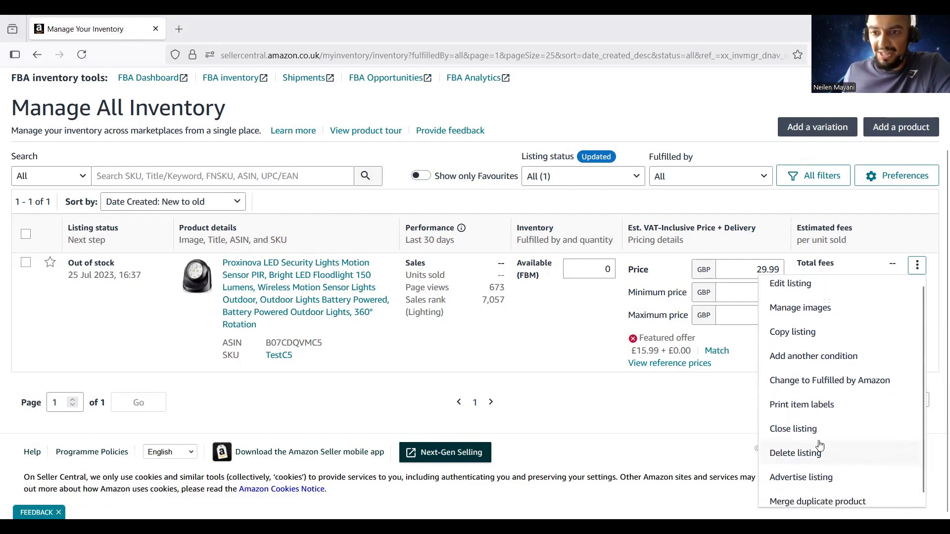
pyautogui.click(817, 389)
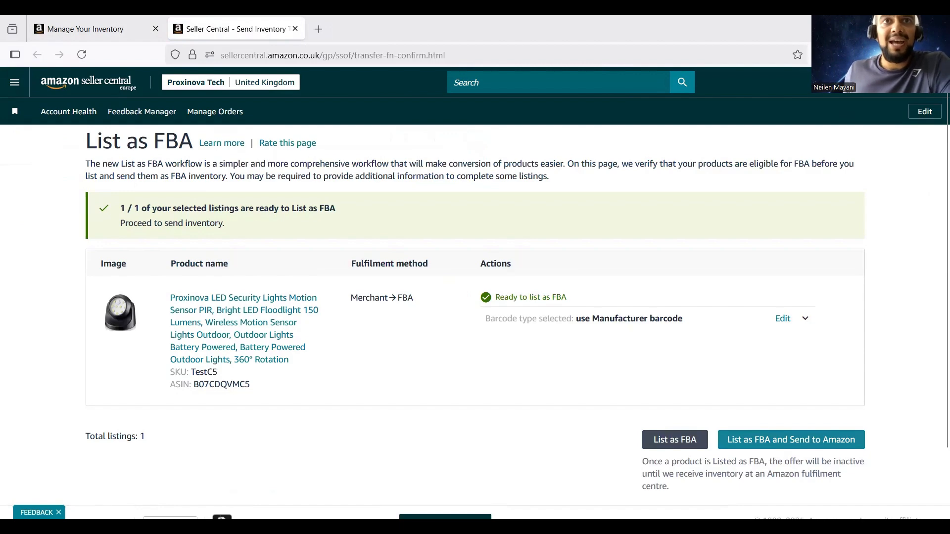
pyautogui.scroll(-2, 403, 284)
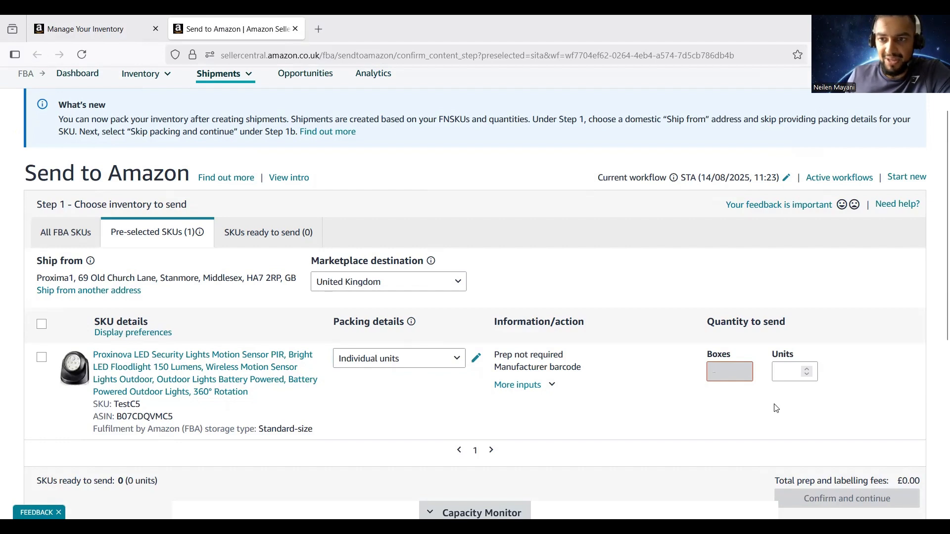
# Enter 10 security light units, mark them ready to pack, and proceed to individual packing
pyautogui.click(788, 369)
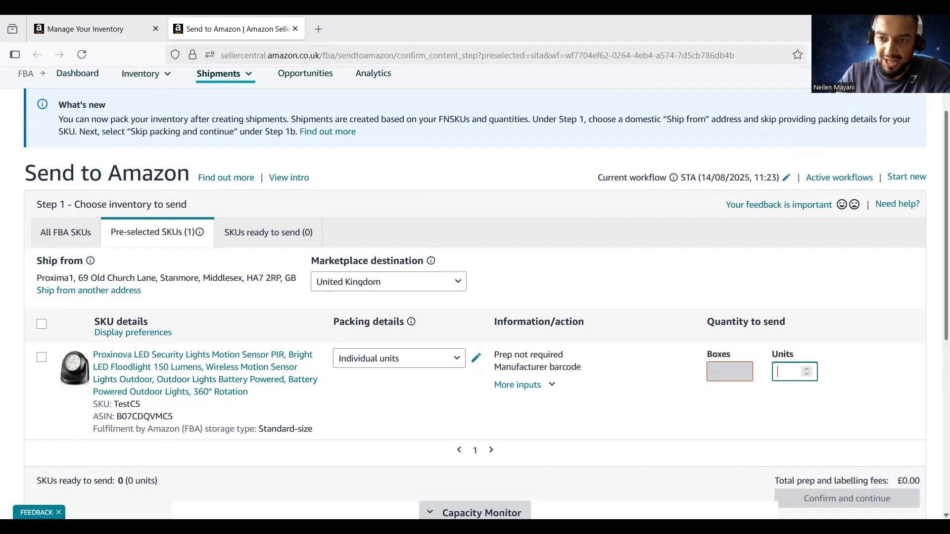
pyautogui.write('10')
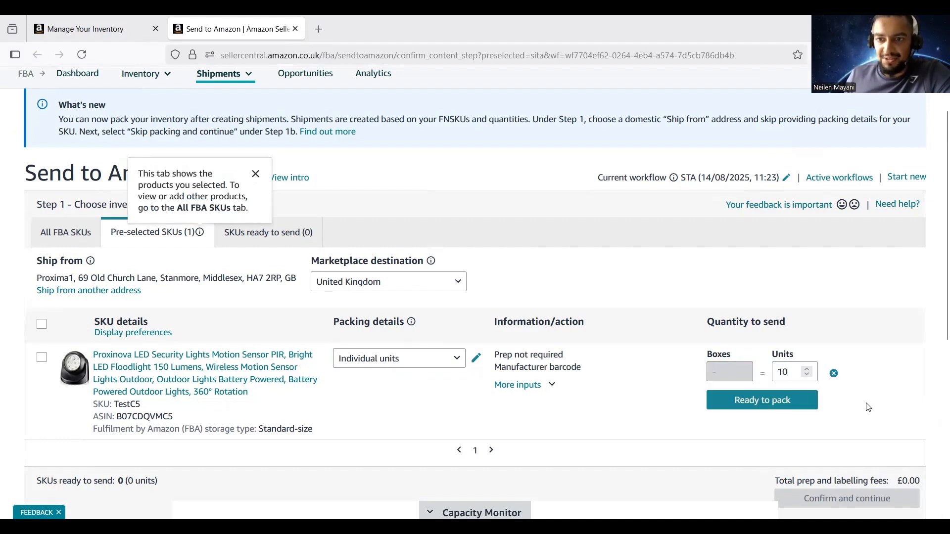
pyautogui.click(781, 403)
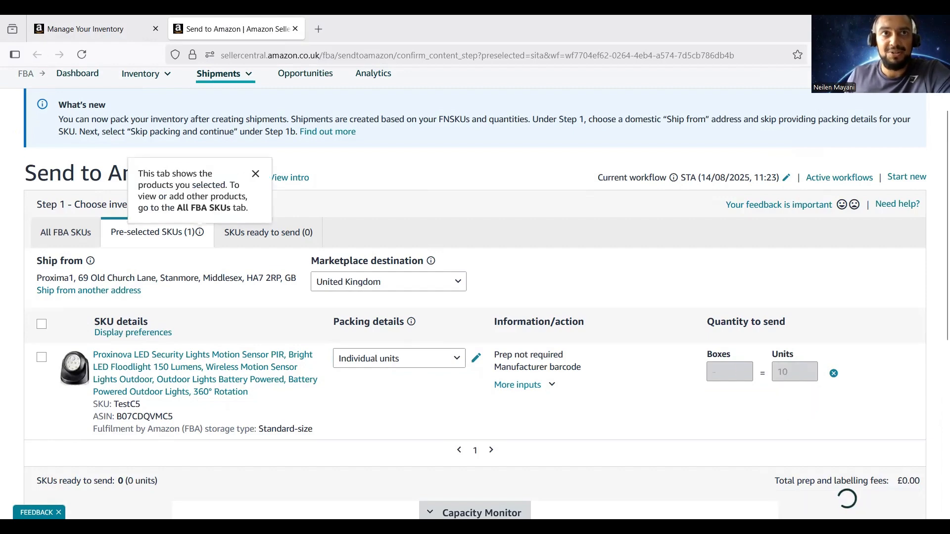
pyautogui.scroll(-4, 679, 431)
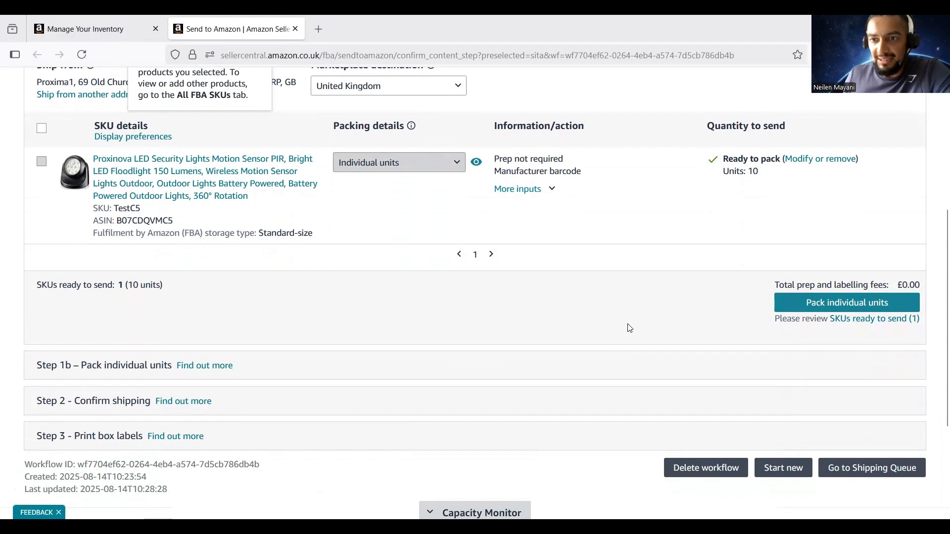
pyautogui.click(831, 309)
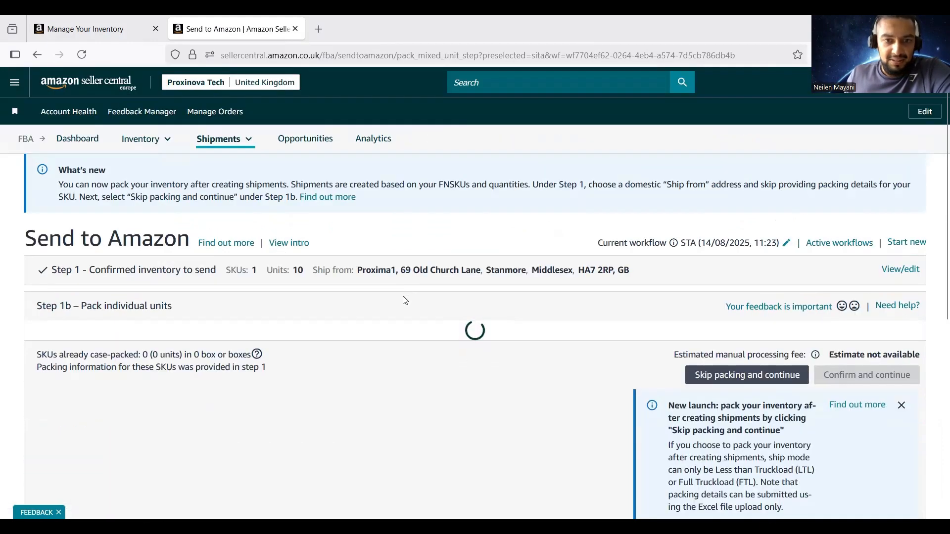
# Answer that everything will fit into one box and confirm that choice
pyautogui.scroll(-3, 404, 301)
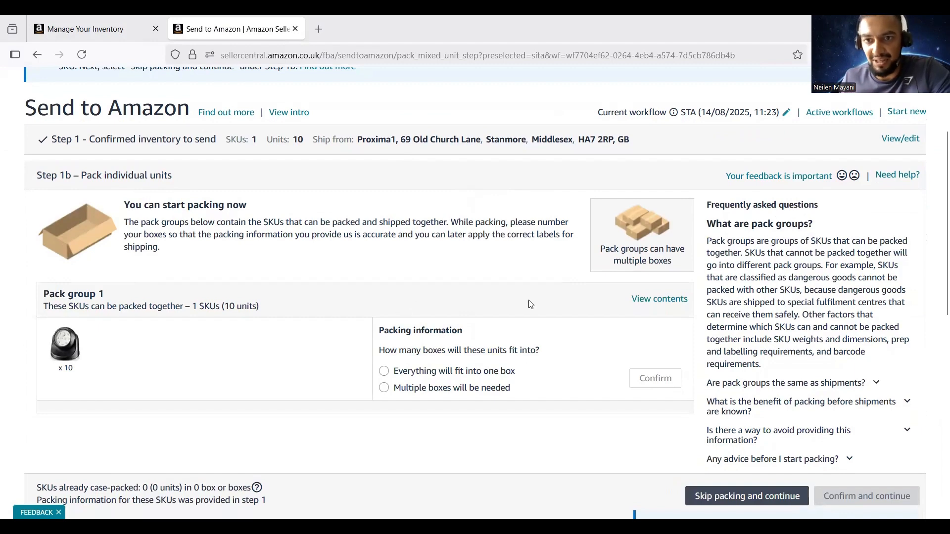
pyautogui.click(384, 371)
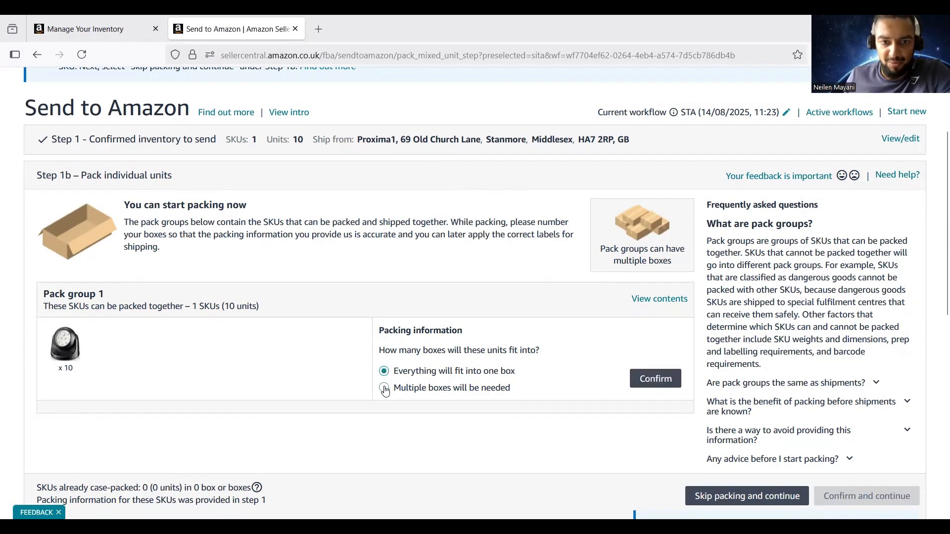
pyautogui.click(384, 388)
pyautogui.click(384, 371)
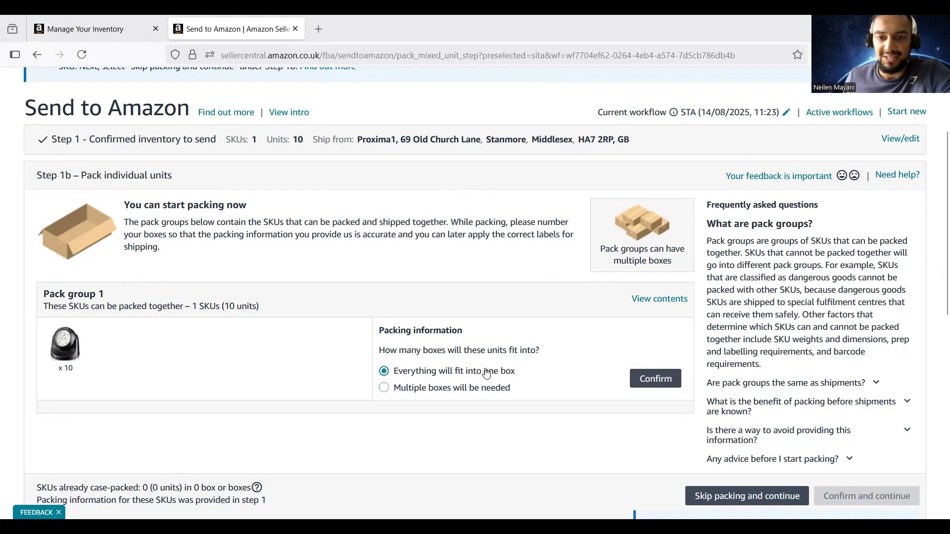
pyautogui.click(384, 387)
pyautogui.click(384, 372)
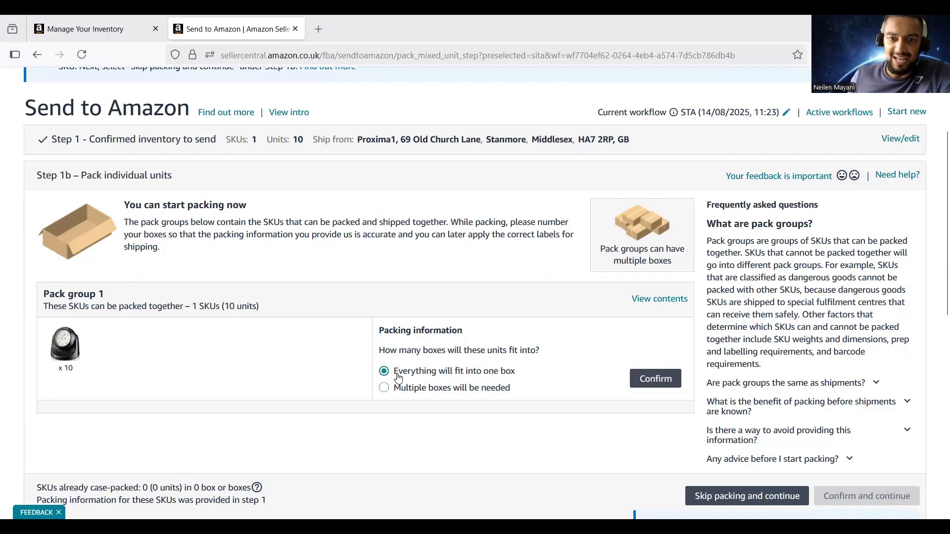
pyautogui.click(647, 385)
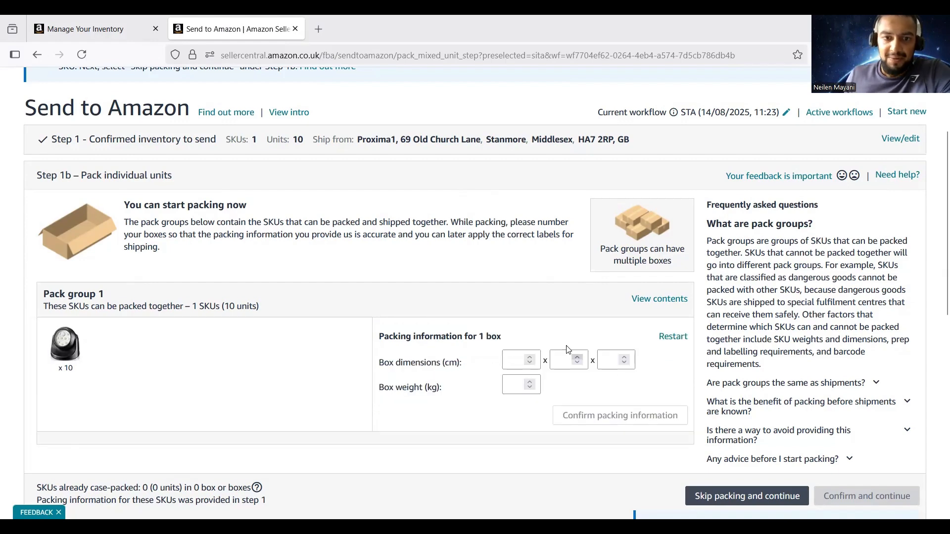
pyautogui.scroll(-1, 527, 303)
# Enter box dimensions 50 × 50 × 50 cm and 5 kg weight, then confirm packing
pyautogui.click(509, 292)
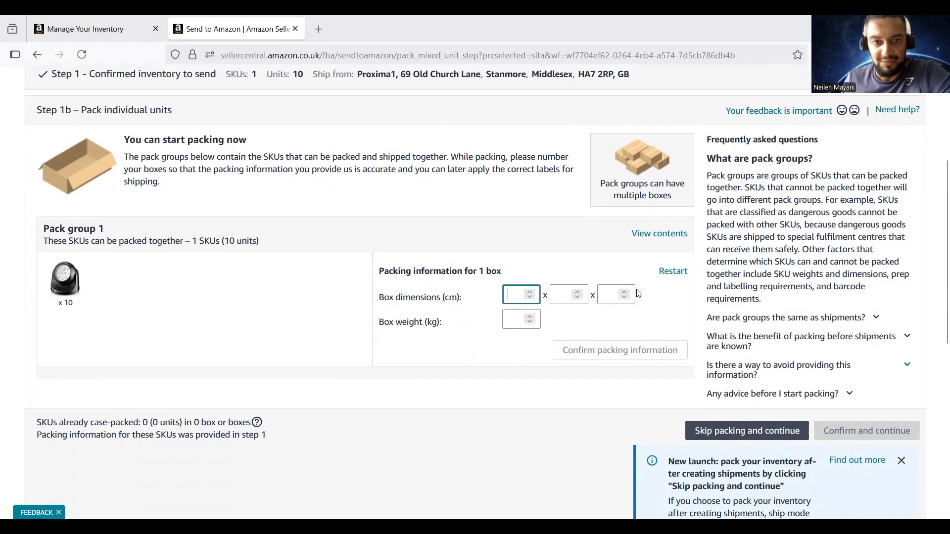
pyautogui.write('50')
pyautogui.press('Tab')
pyautogui.write('50')
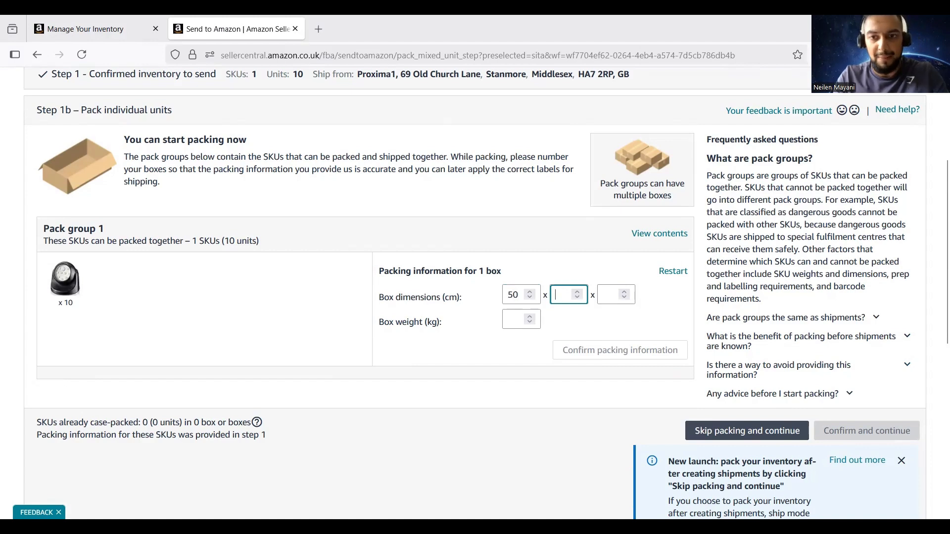
pyautogui.press('Tab')
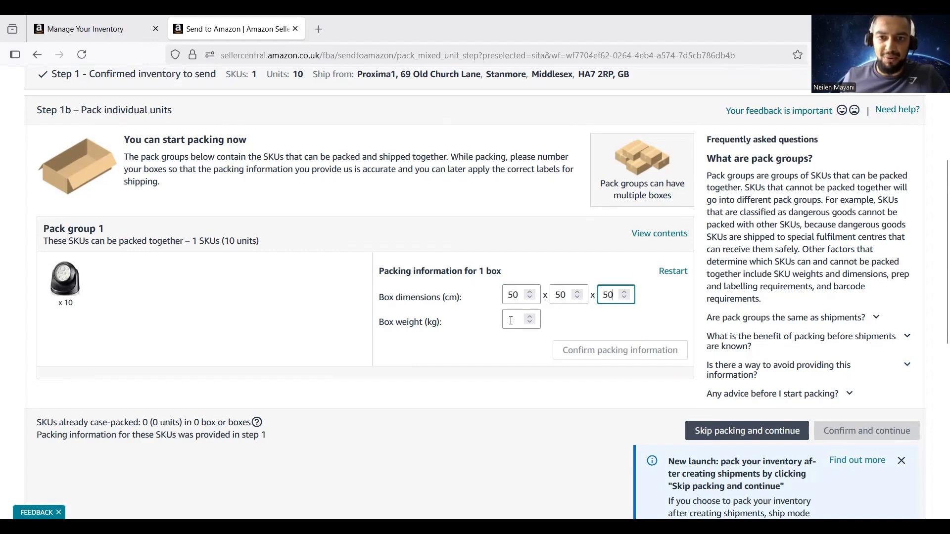
pyautogui.press('Tab')
pyautogui.write('5')
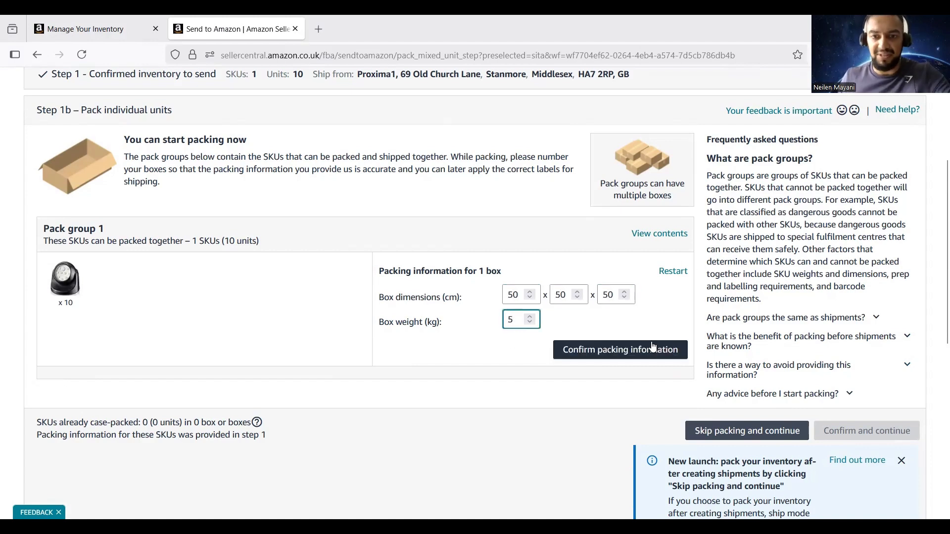
pyautogui.click(641, 351)
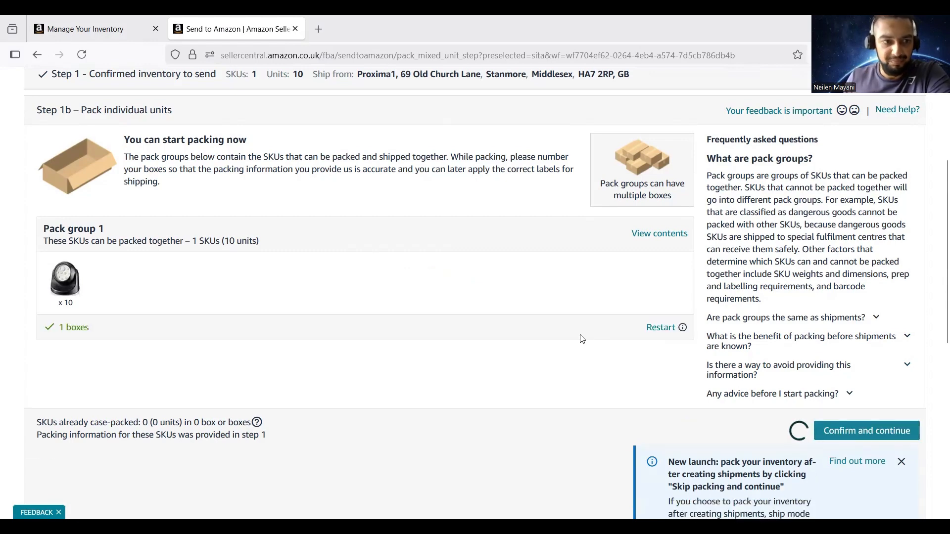
pyautogui.scroll(-3, 575, 339)
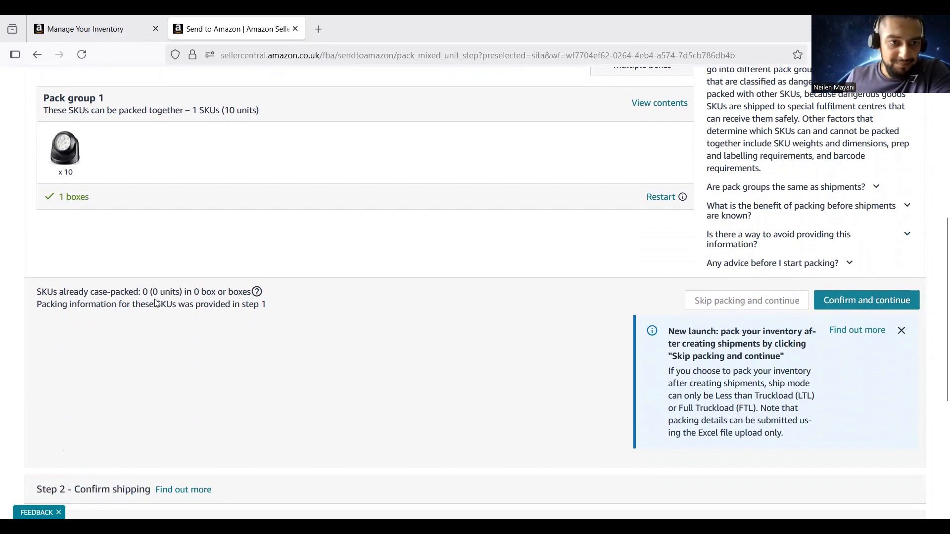
pyautogui.scroll(-3, 183, 301)
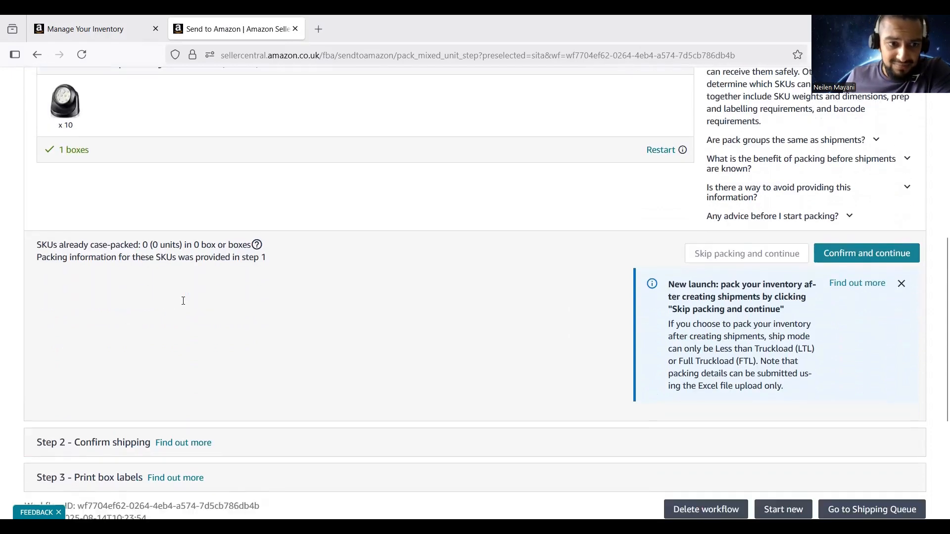
pyautogui.scroll(2, 184, 304)
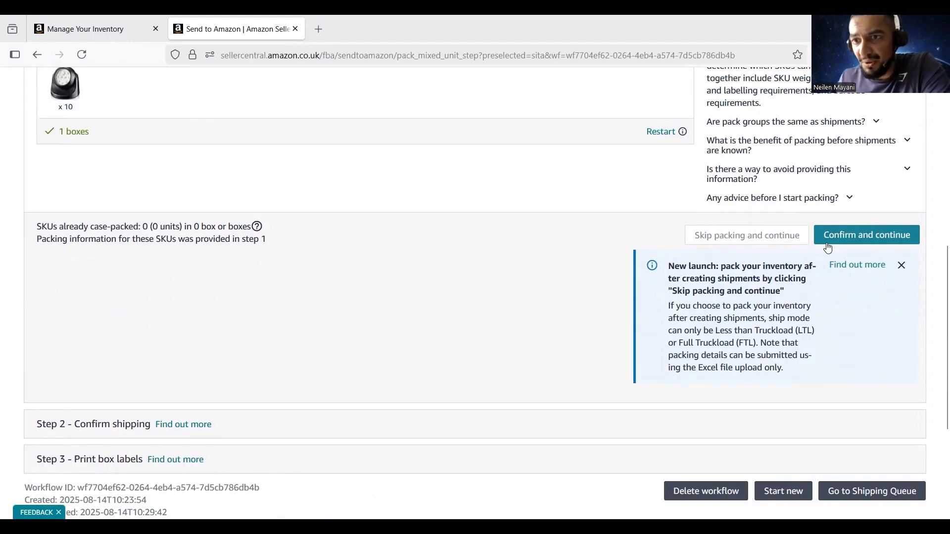
pyautogui.click(853, 242)
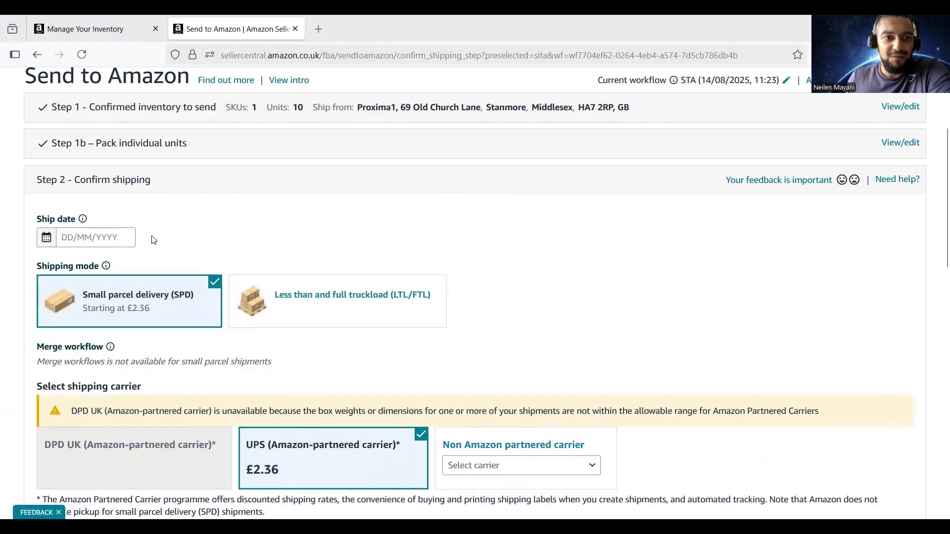
# Set the shipment's ship date to 15/08/2025
pyautogui.scroll(-2, 149, 235)
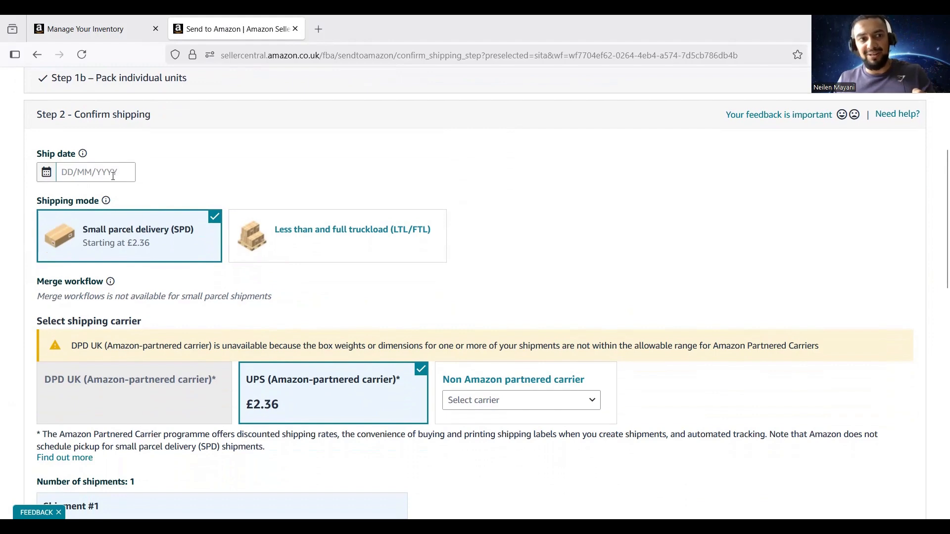
pyautogui.click(114, 175)
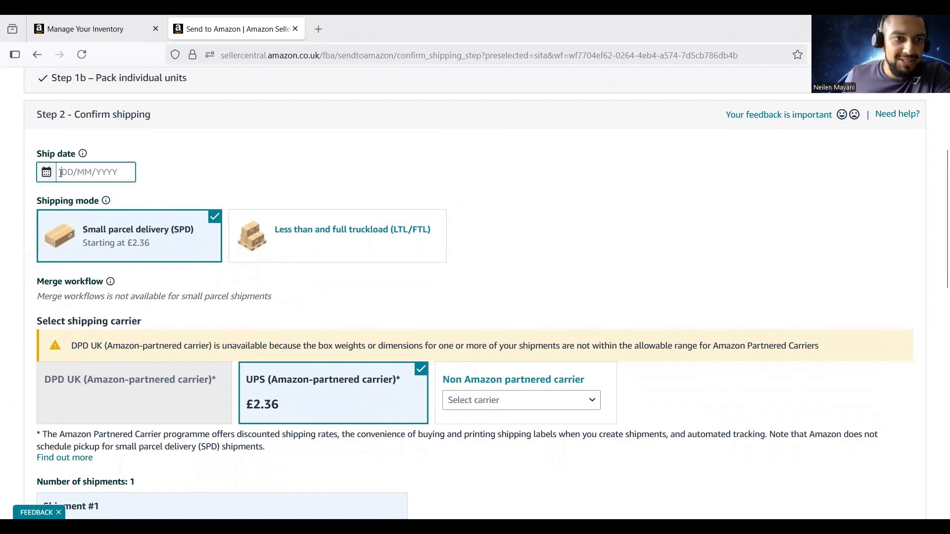
pyautogui.click(174, 277)
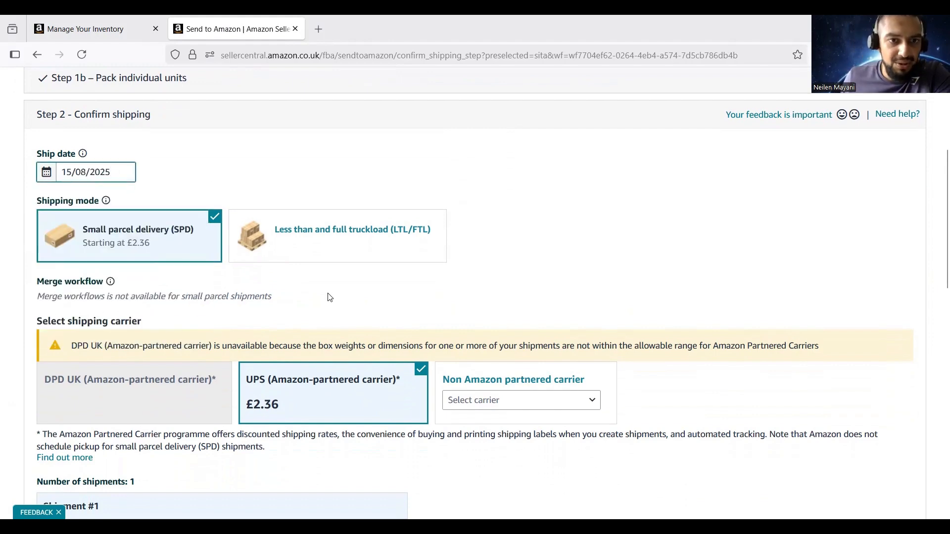
pyautogui.click(344, 289)
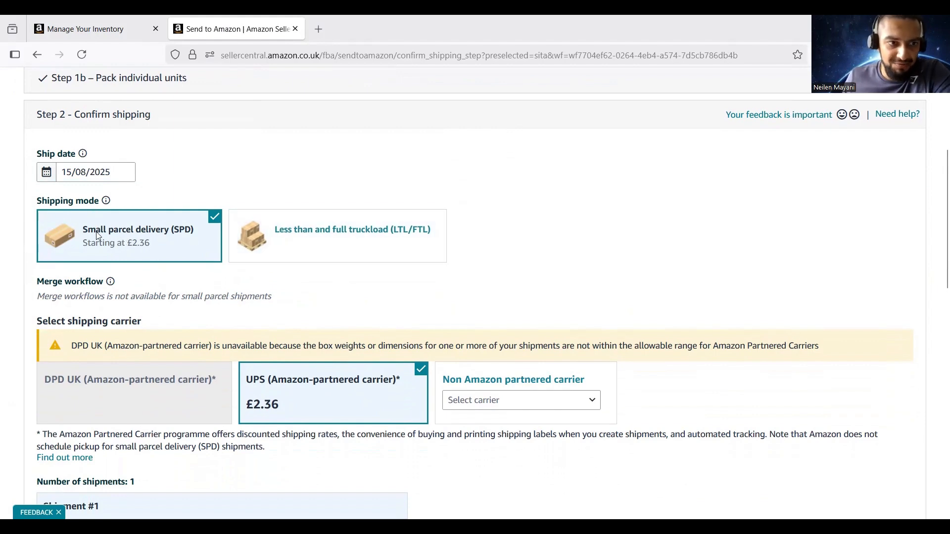
# Review the shipping carrier section of the shipment summary
pyautogui.scroll(-2, 99, 236)
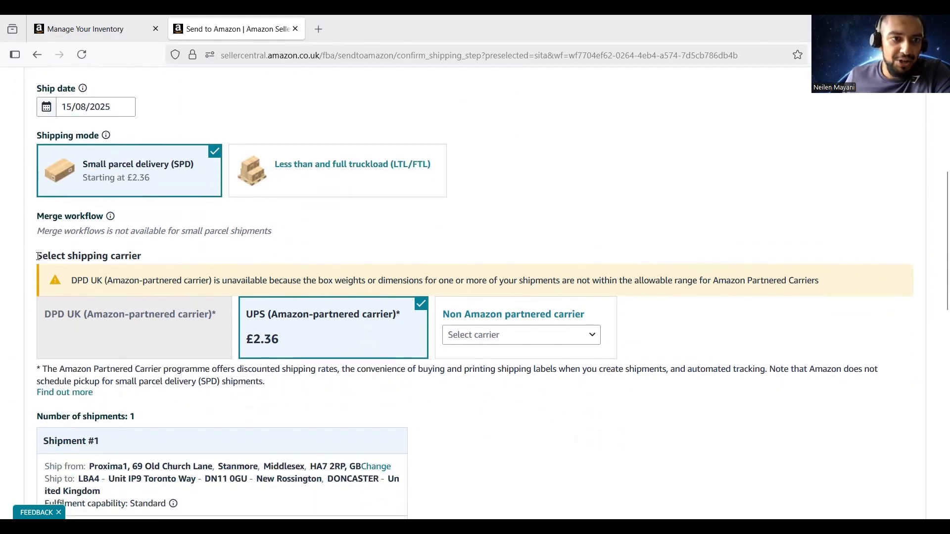
pyautogui.moveTo(38, 256); pyautogui.dragTo(141, 257)
pyautogui.click(171, 349)
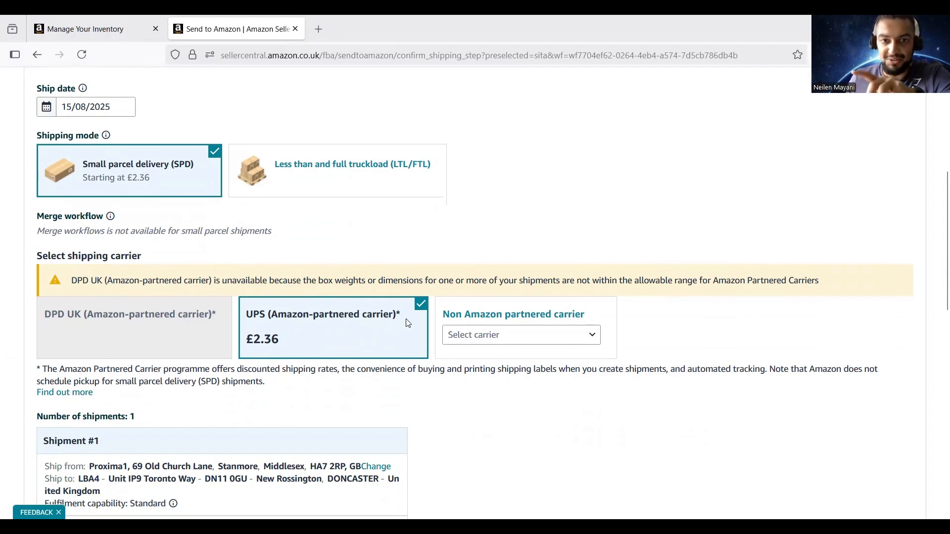
pyautogui.scroll(-1, 407, 313)
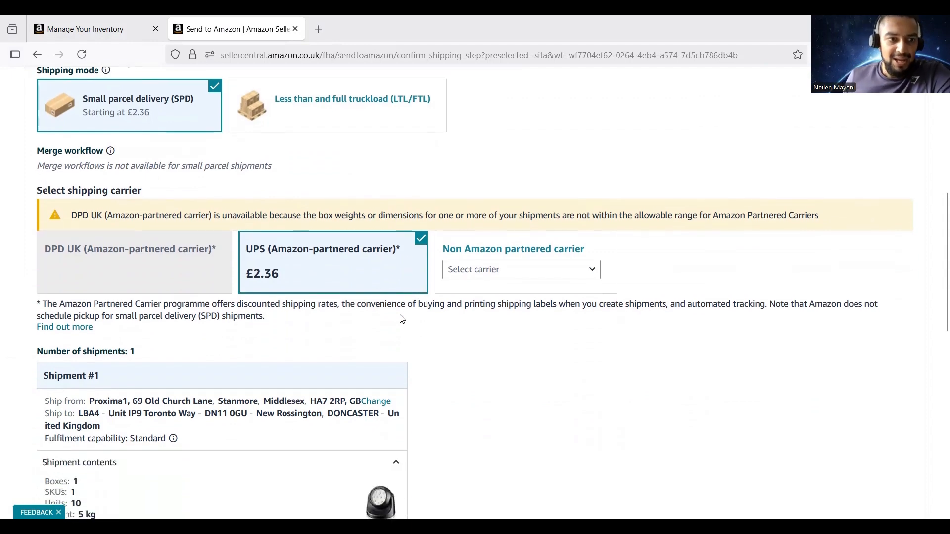
pyautogui.scroll(-3, 388, 281)
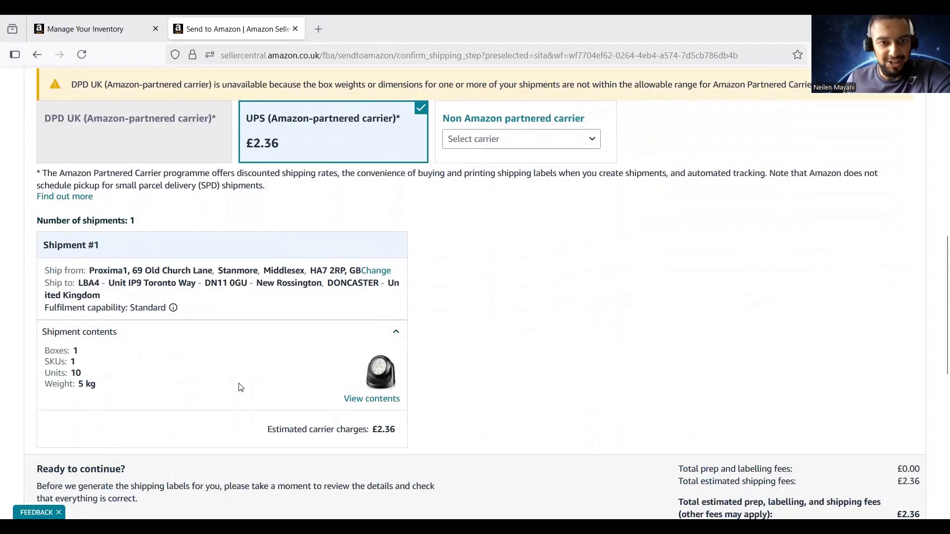
pyautogui.scroll(-1, 241, 387)
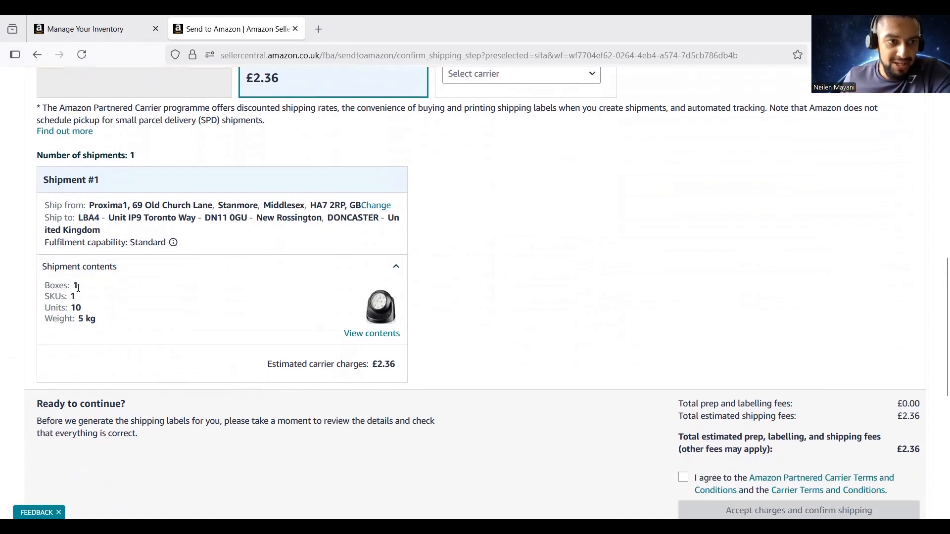
# Check the 1 SKU, 10 units, 5 kg and £2.36 charge, then accept the Partnered Carrier terms
pyautogui.doubleClick(72, 297)
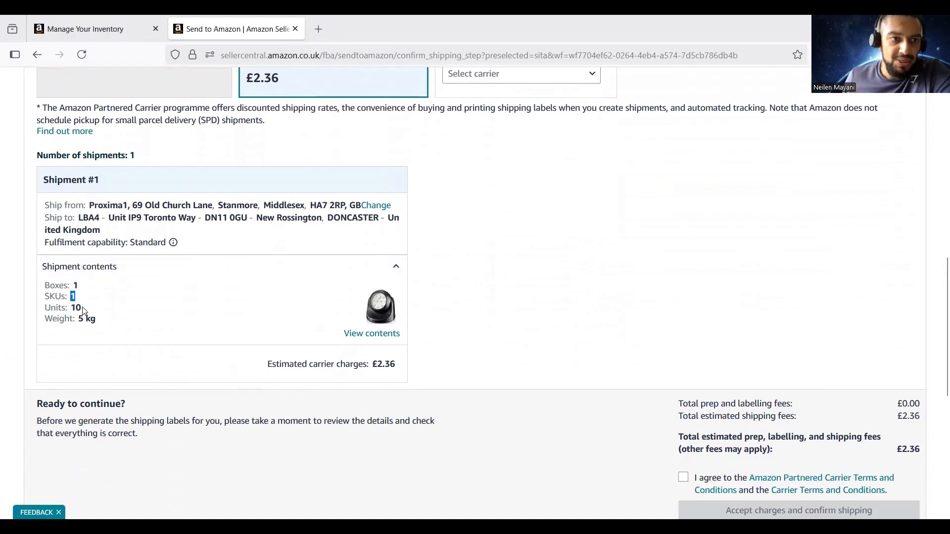
pyautogui.doubleClick(75, 308)
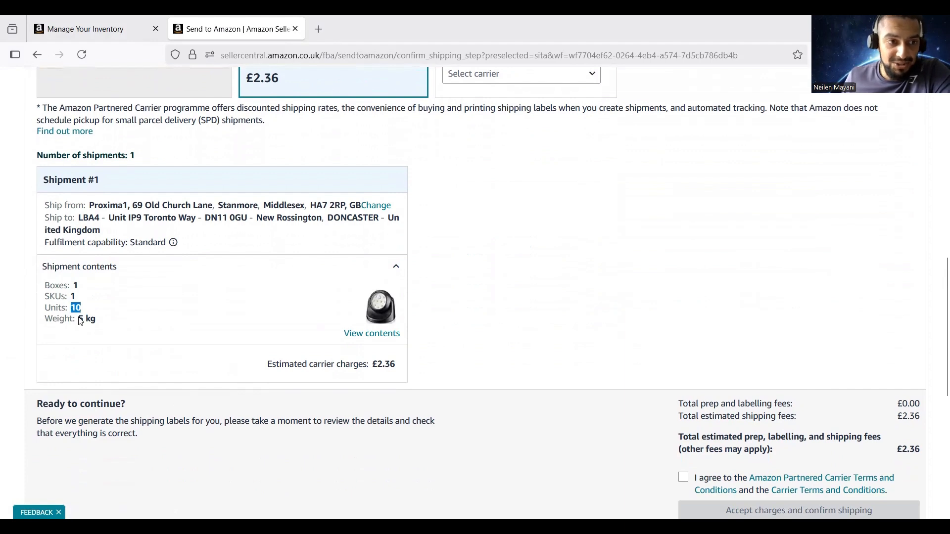
pyautogui.moveTo(81, 318); pyautogui.dragTo(97, 319)
pyautogui.click(218, 329)
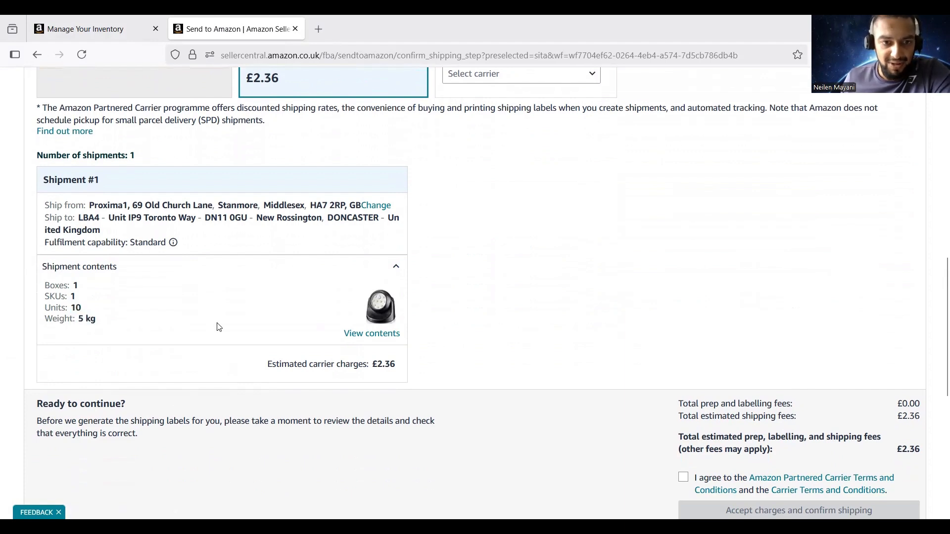
pyautogui.doubleClick(378, 365)
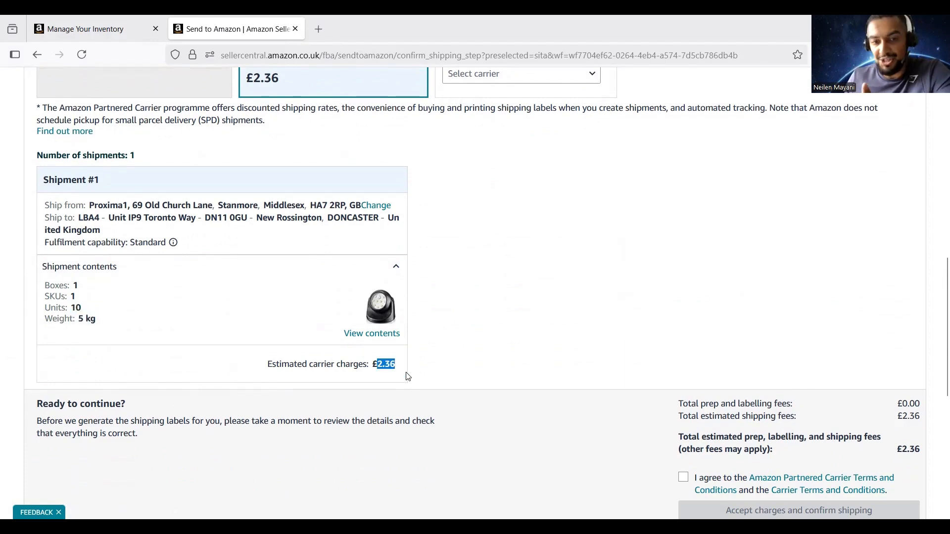
pyautogui.click(402, 370)
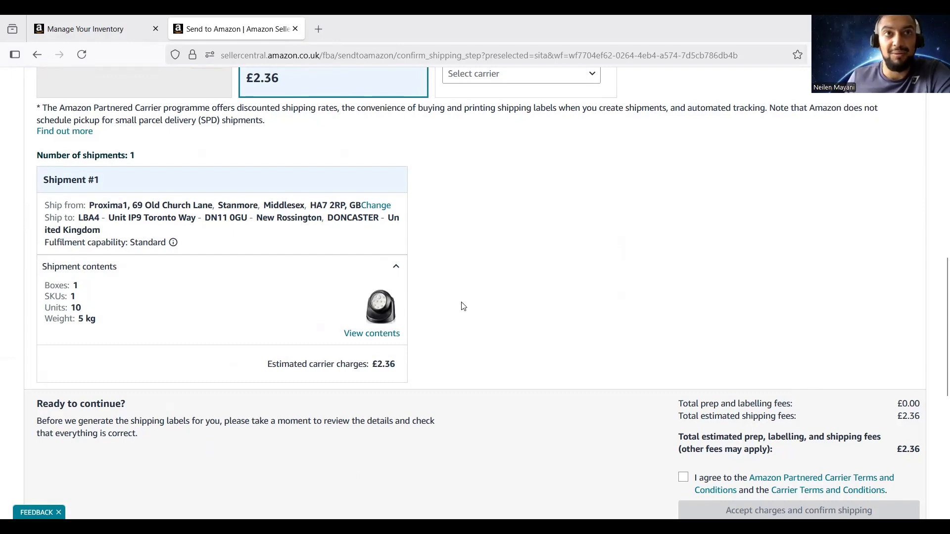
pyautogui.scroll(-3, 463, 306)
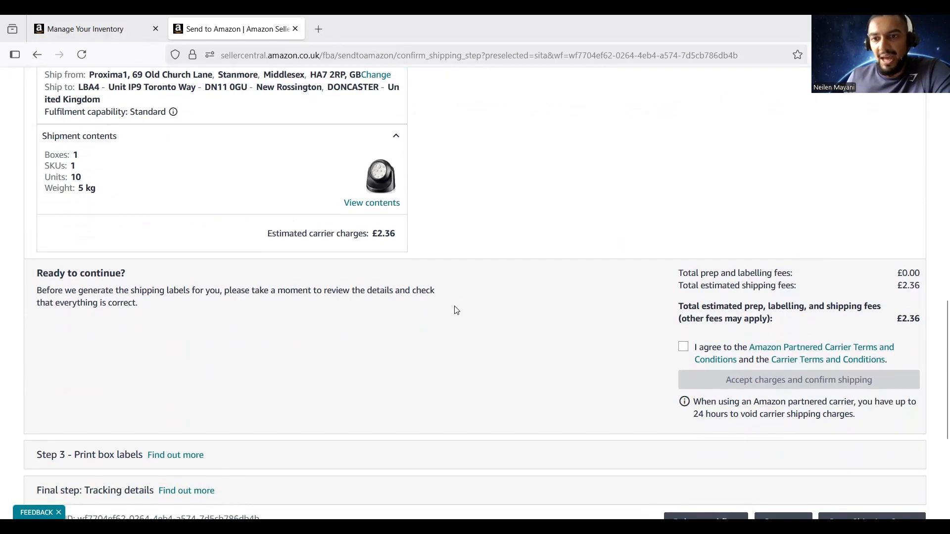
pyautogui.click(683, 349)
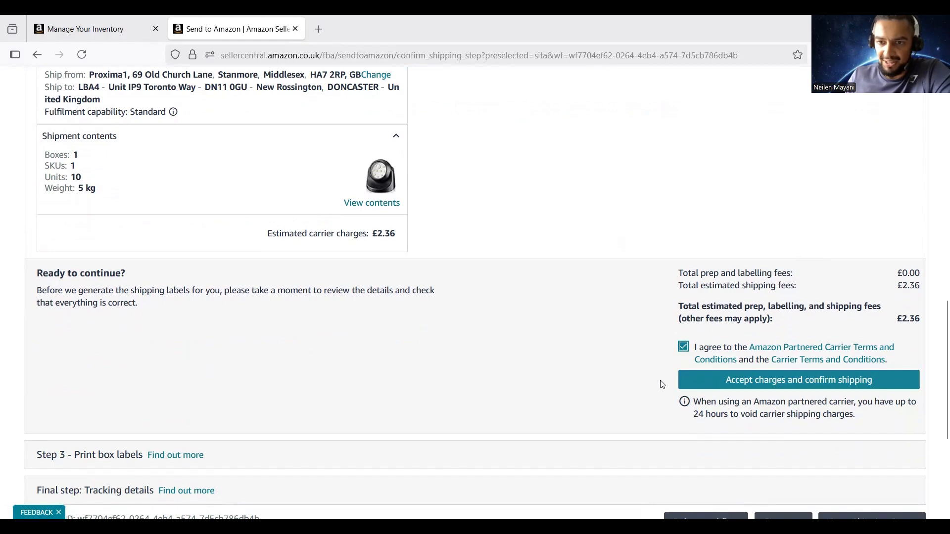
# Accept the £2.36 UPS charges and confirm shipping, noting the 24-hour window to void charges
pyautogui.click(775, 387)
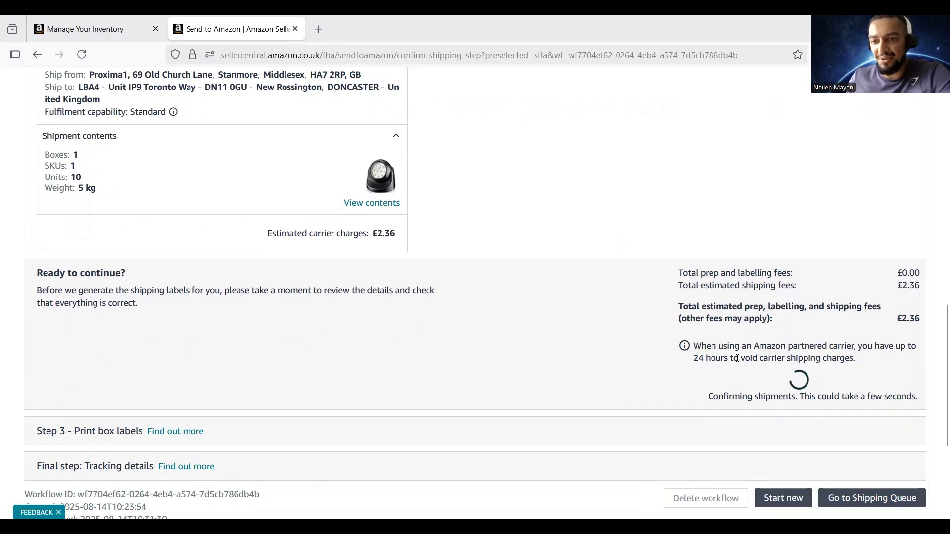
pyautogui.moveTo(693, 346); pyautogui.dragTo(816, 358)
pyautogui.click(859, 373)
pyautogui.click(695, 358)
pyautogui.click(816, 359)
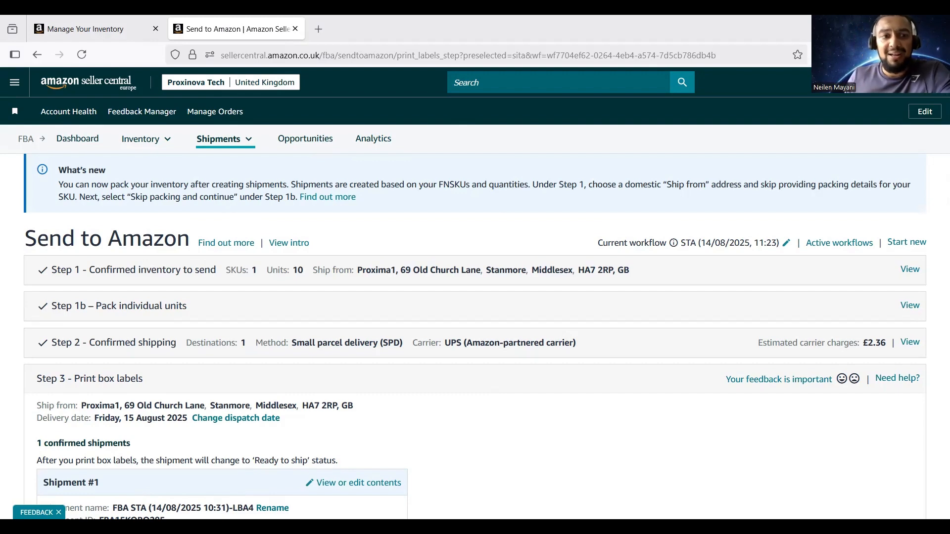
# Choose 99.1 X 139 mm as the box and shipping label size
pyautogui.scroll(-5, 301, 358)
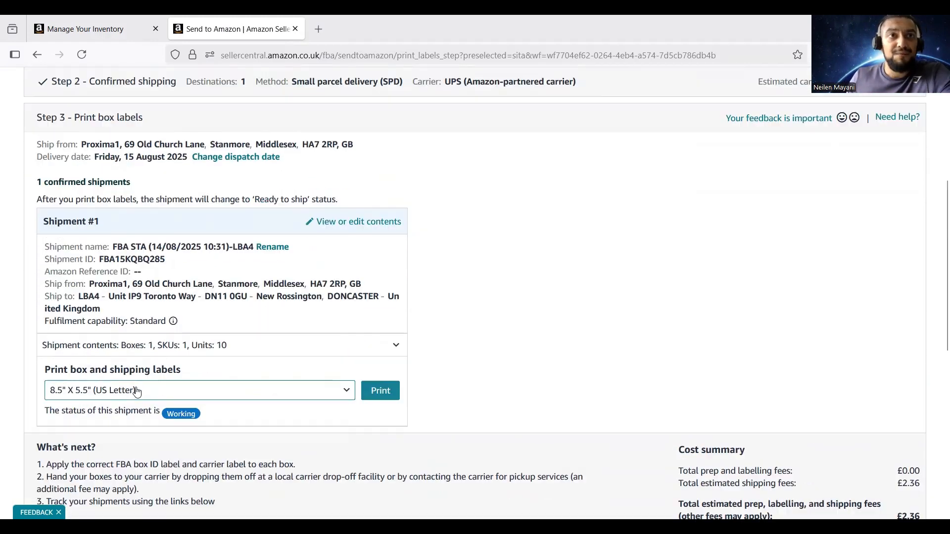
pyautogui.click(137, 391)
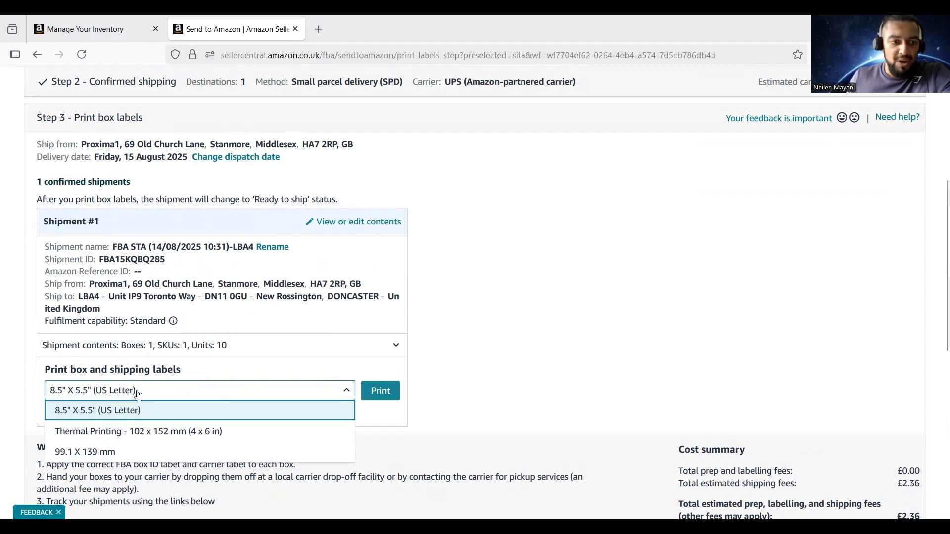
pyautogui.click(114, 452)
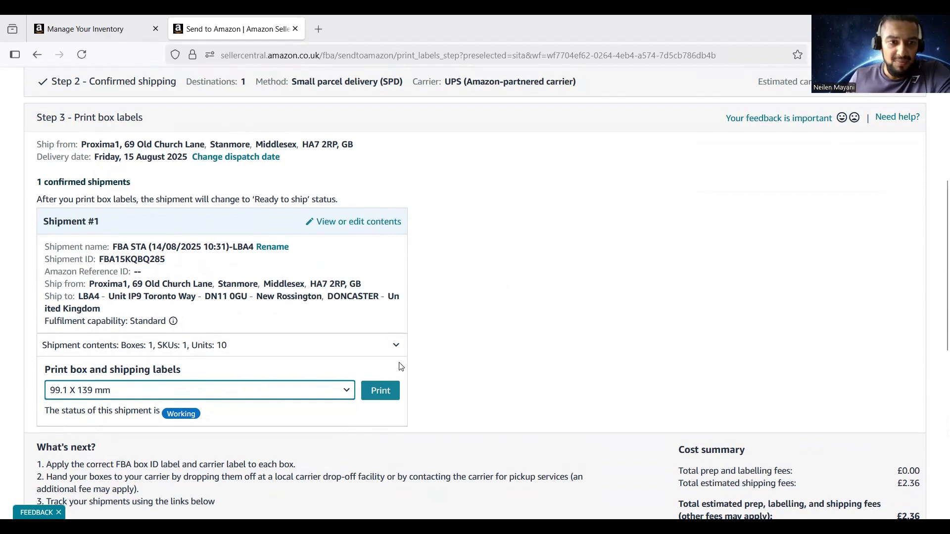
pyautogui.scroll(-2, 401, 367)
# Print the box and shipping labels and look over the generated label PDF
pyautogui.click(385, 335)
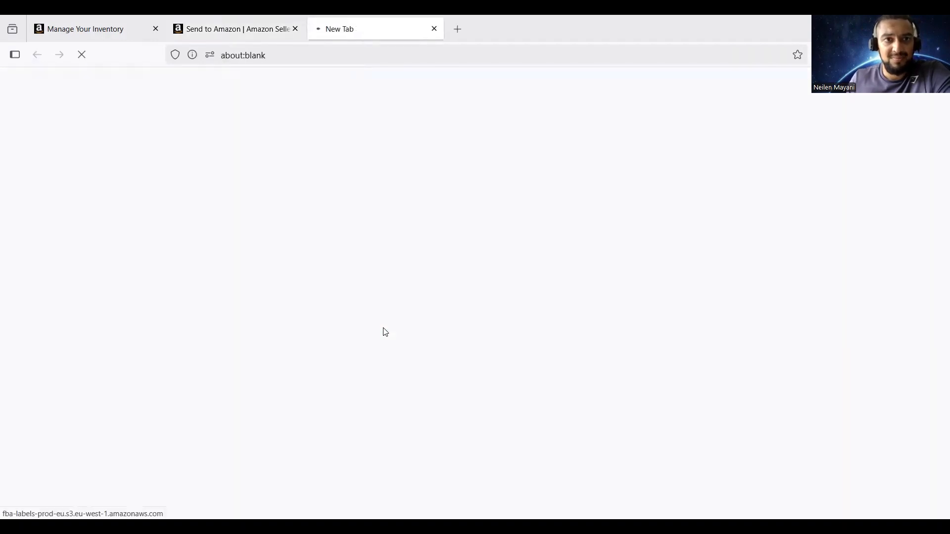
pyautogui.scroll(-8, 388, 298)
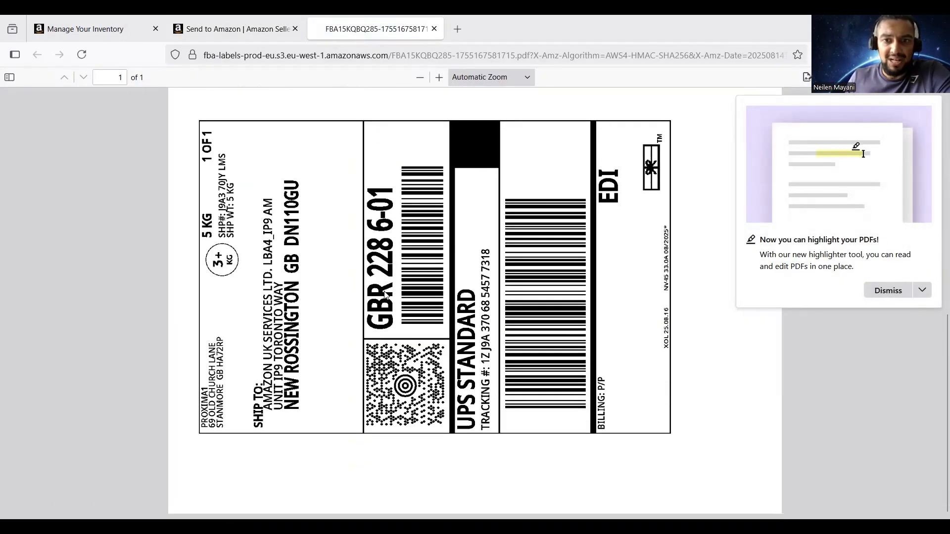
pyautogui.scroll(8, 385, 295)
pyautogui.scroll(-8, 385, 295)
pyautogui.scroll(8, 470, 350)
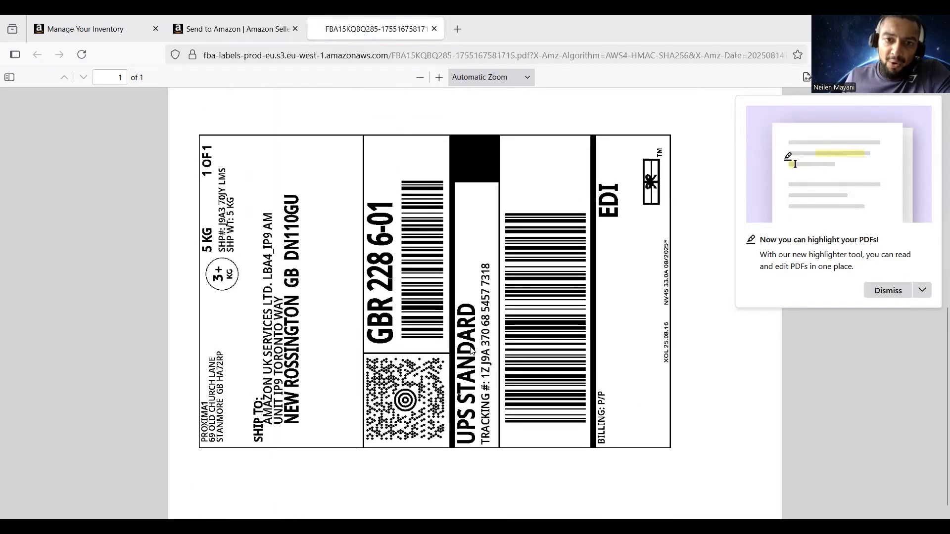
pyautogui.scroll(-8, 472, 351)
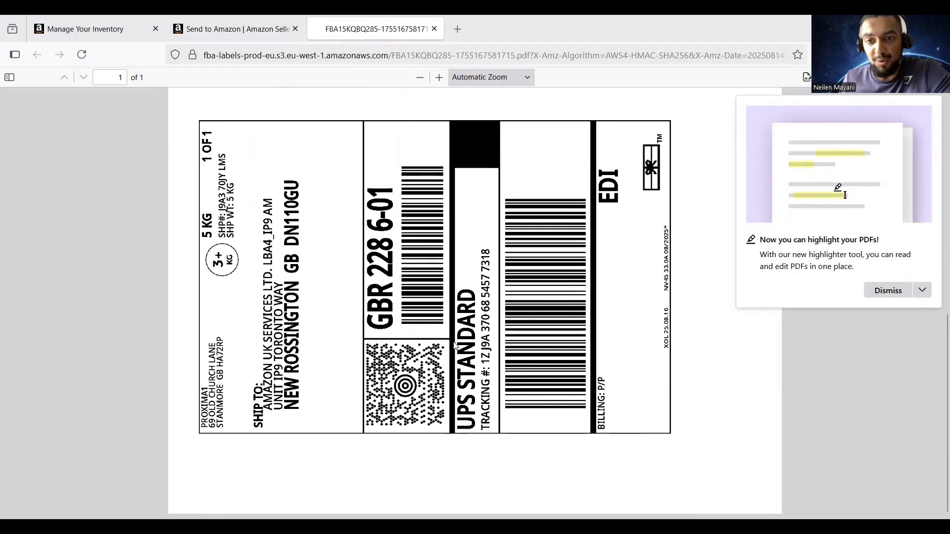
pyautogui.scroll(8, 453, 348)
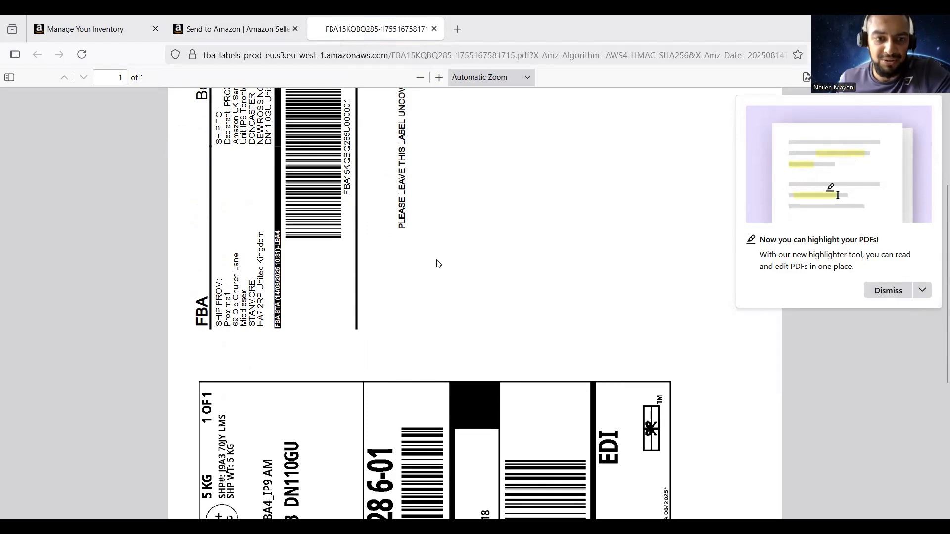
pyautogui.scroll(-8, 436, 277)
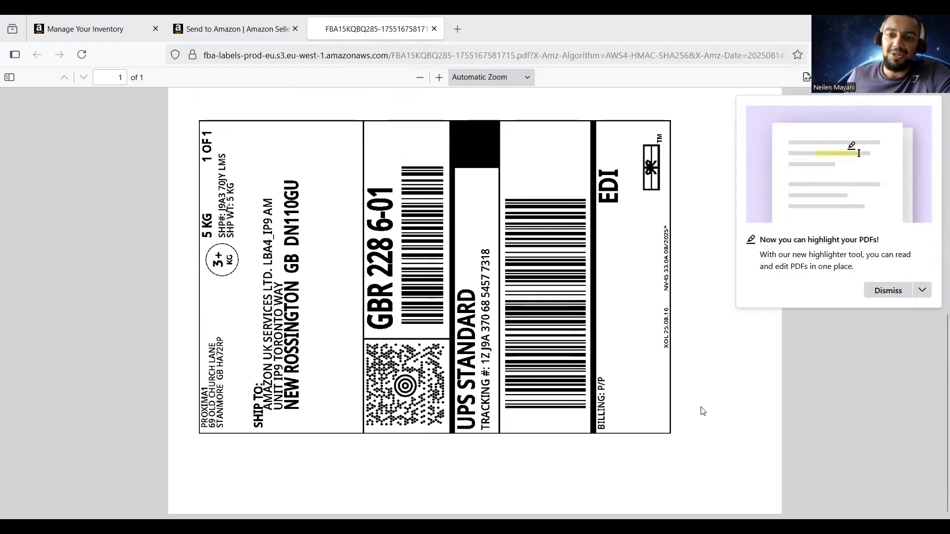
pyautogui.scroll(8, 699, 410)
pyautogui.scroll(1, 696, 408)
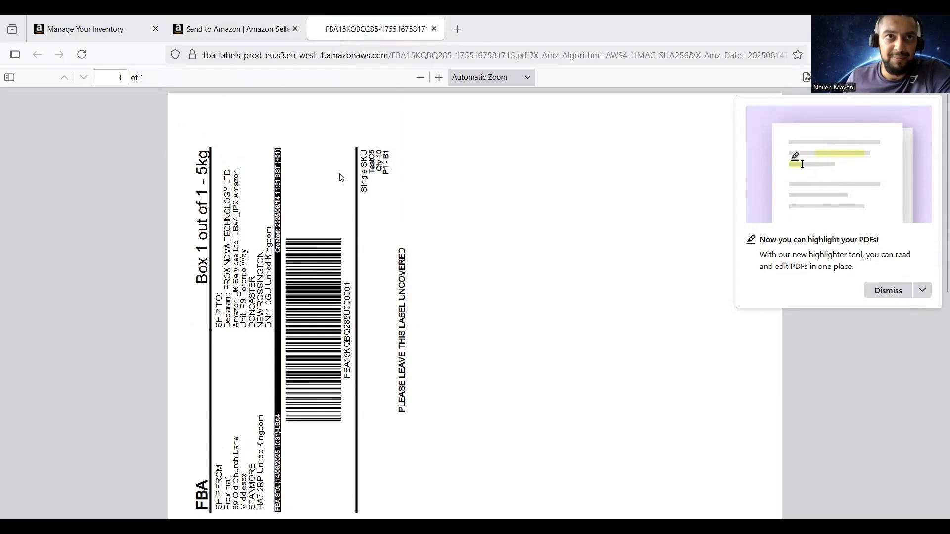
# Verify the shipment shows Ready to ship, then view the Box 1 of 1 carrier label
pyautogui.click(234, 29)
pyautogui.click(359, 30)
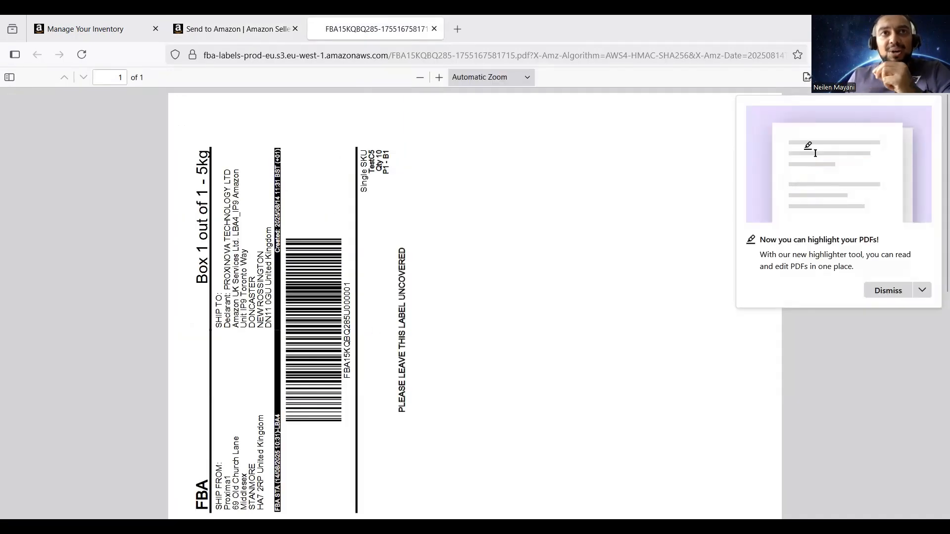
pyautogui.click(266, 32)
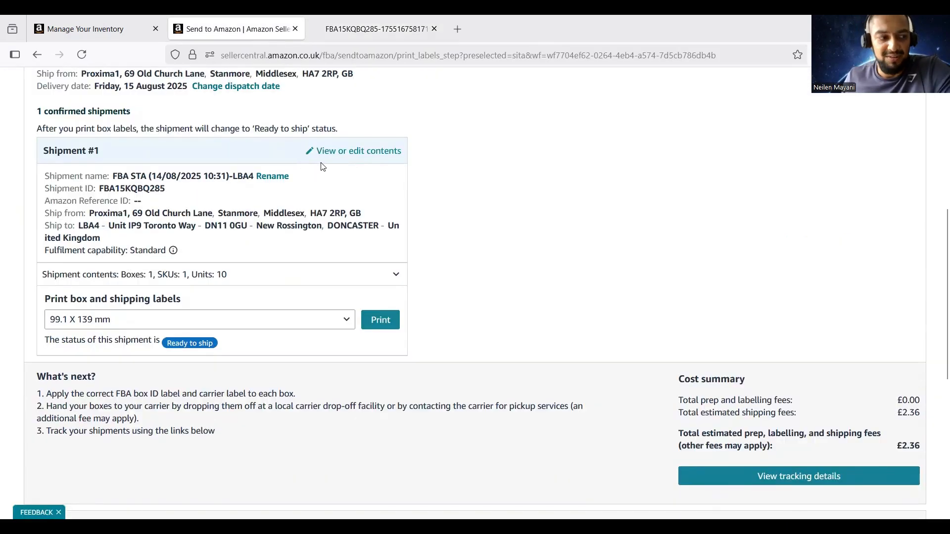
pyautogui.hotkey('ctrl', 'Tab')
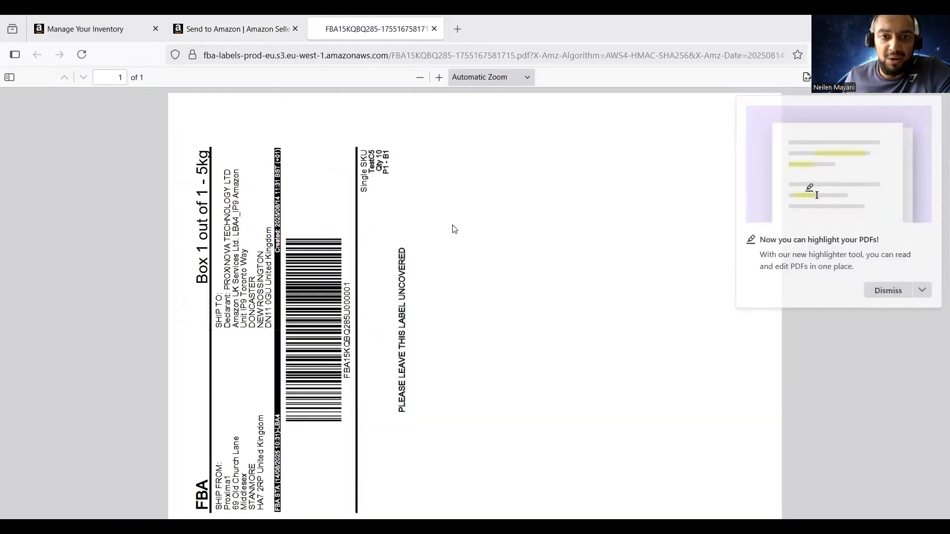
pyautogui.scroll(-3, 348, 242)
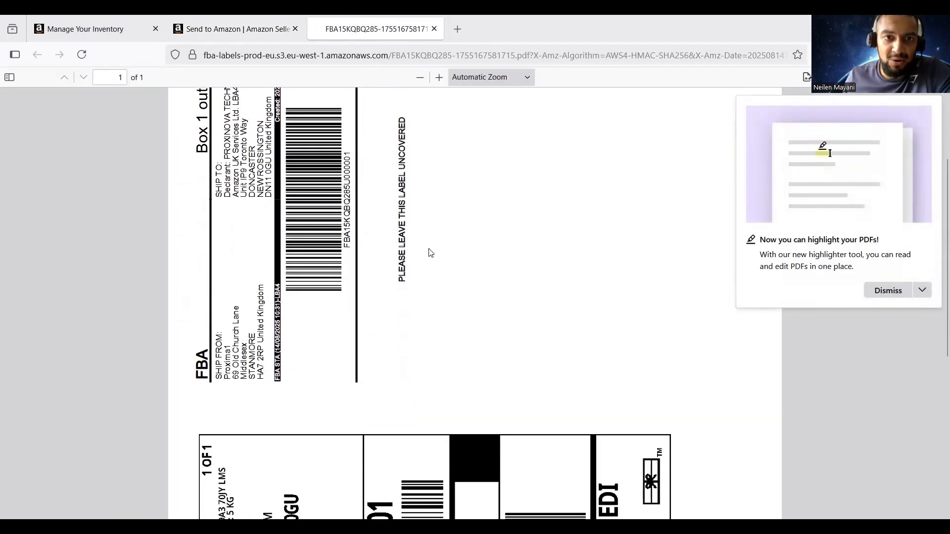
# From the inventory list, print 10 TestC5 item labels in 24-up 64.6 x 33.8 mm A4 format
pyautogui.click(100, 28)
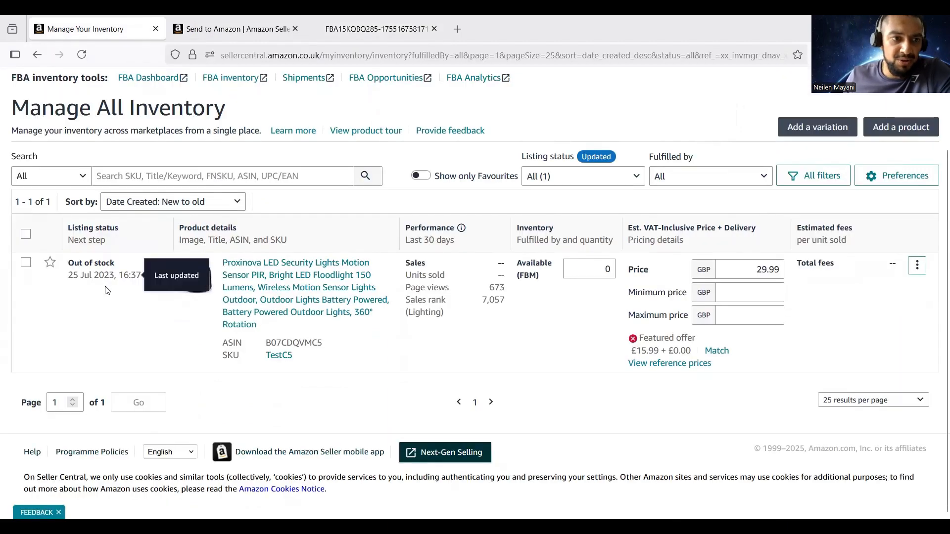
pyautogui.click(917, 265)
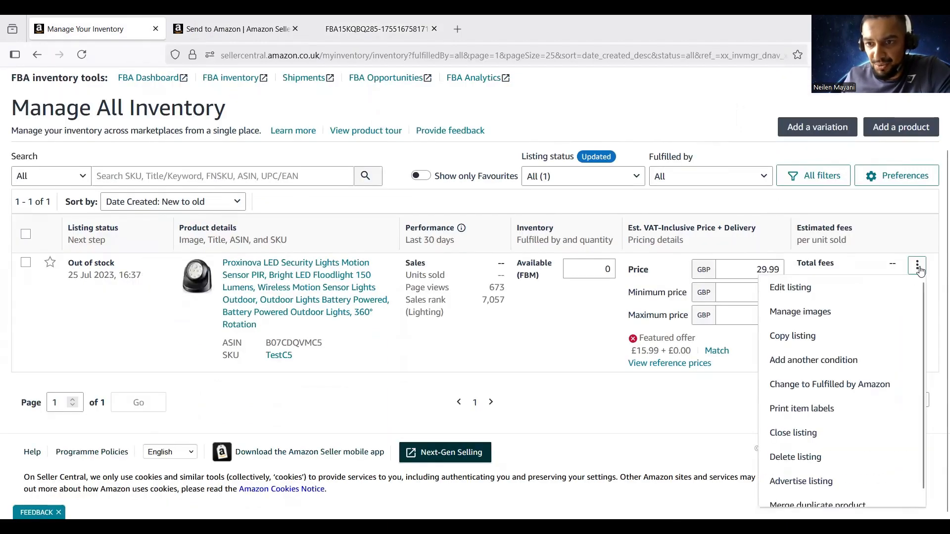
pyautogui.click(802, 409)
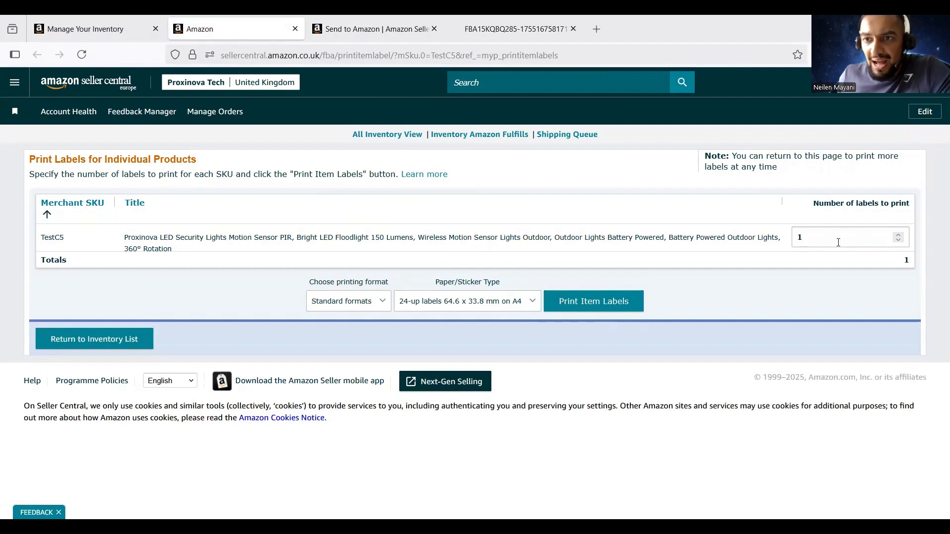
pyautogui.click(838, 242)
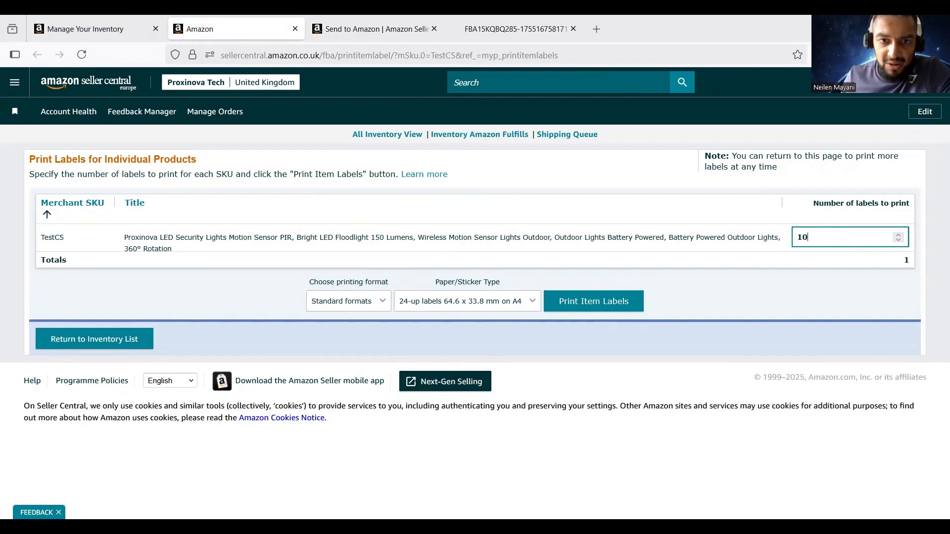
pyautogui.write('0')
pyautogui.click(457, 302)
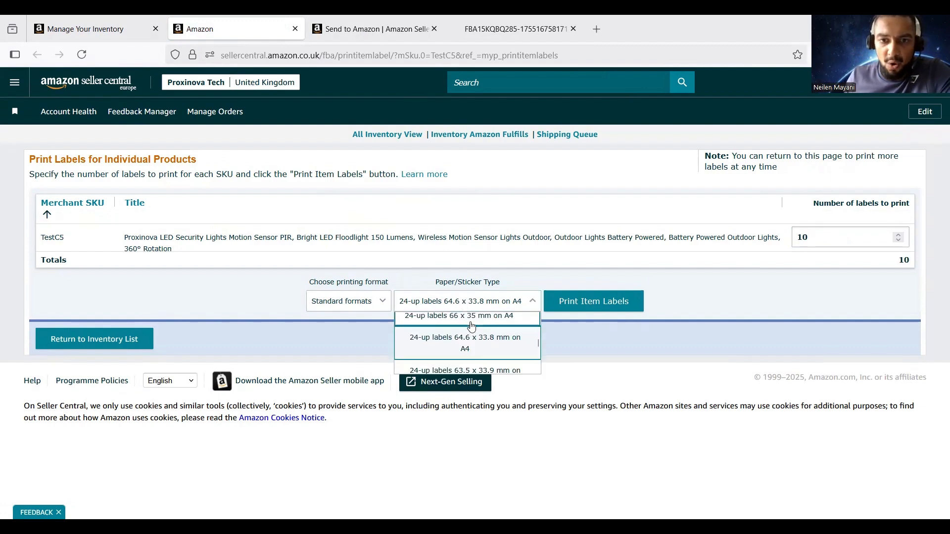
pyautogui.scroll(-5, 471, 327)
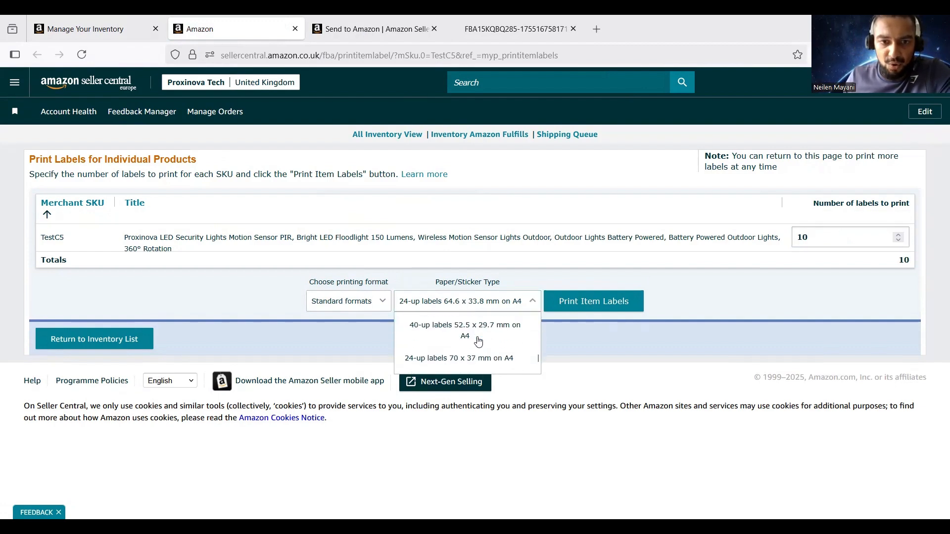
pyautogui.click(601, 374)
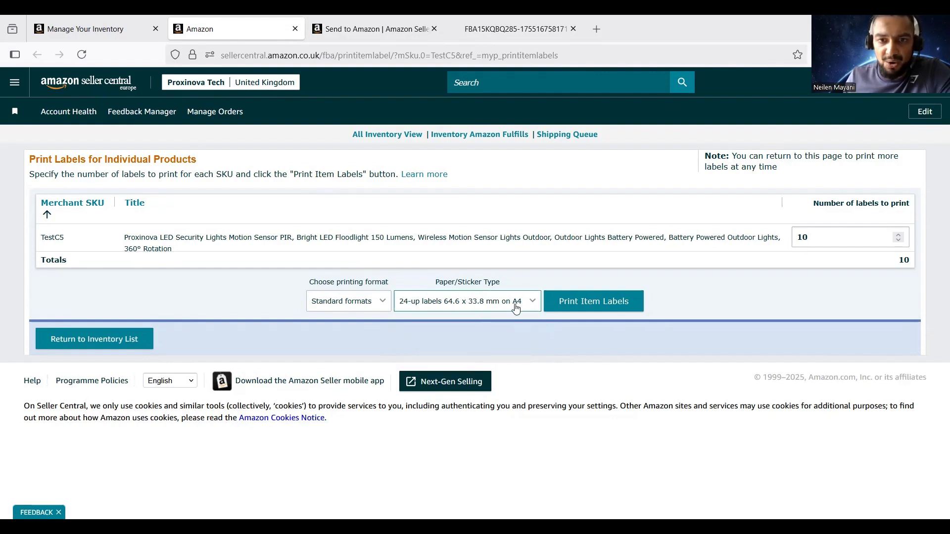
pyautogui.click(604, 310)
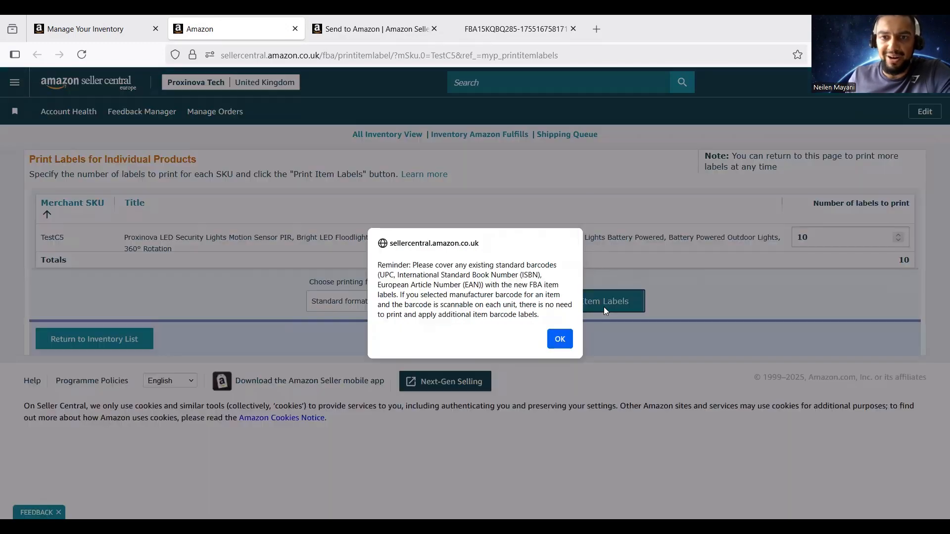
# Acknowledge the barcode reminder, cancel printing products.pdf, and dismiss the highlighter announcement
pyautogui.click(559, 340)
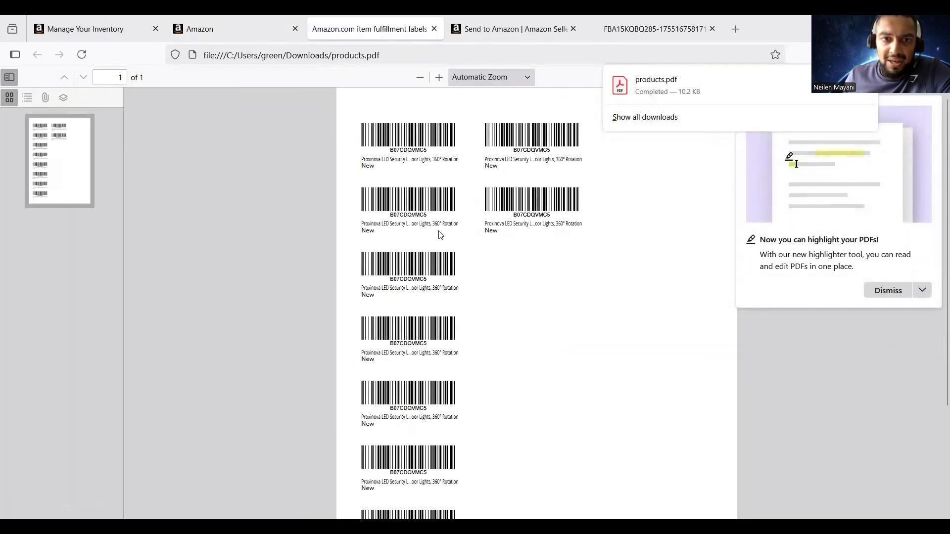
pyautogui.hotkey('ctrl', 'p')
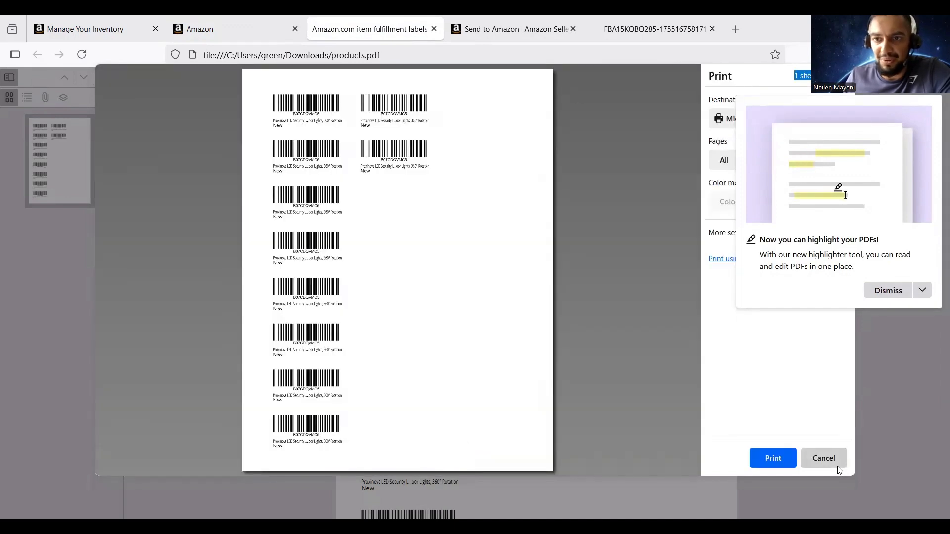
pyautogui.click(839, 468)
pyautogui.click(898, 291)
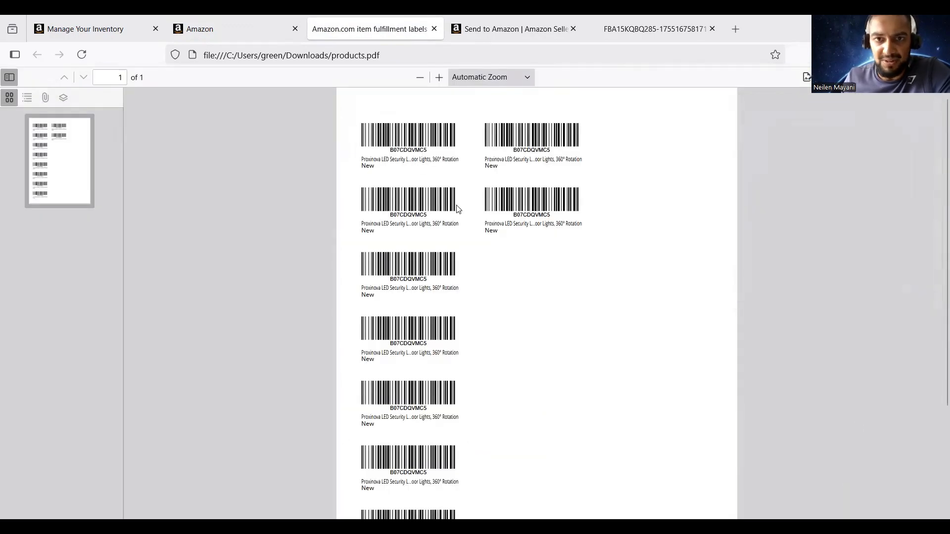
pyautogui.scroll(-3, 420, 188)
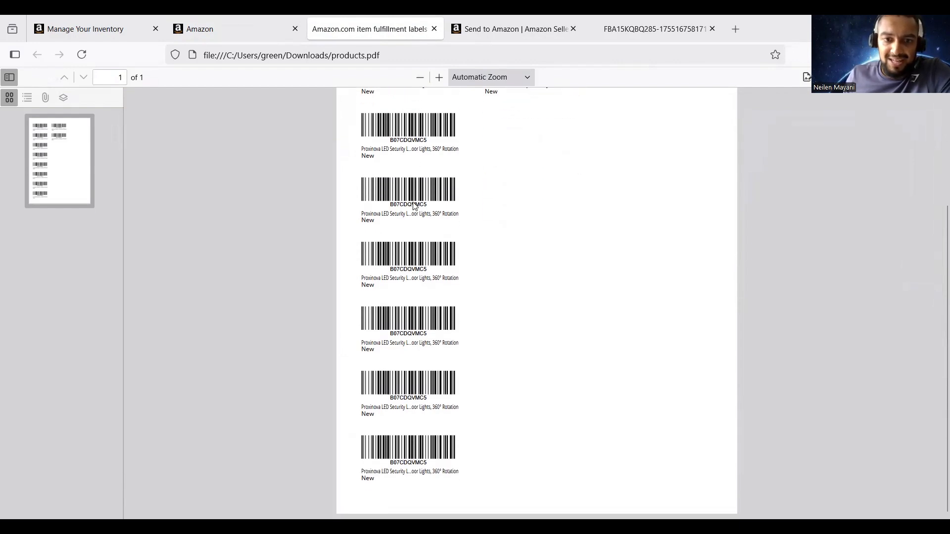
pyautogui.scroll(3, 421, 237)
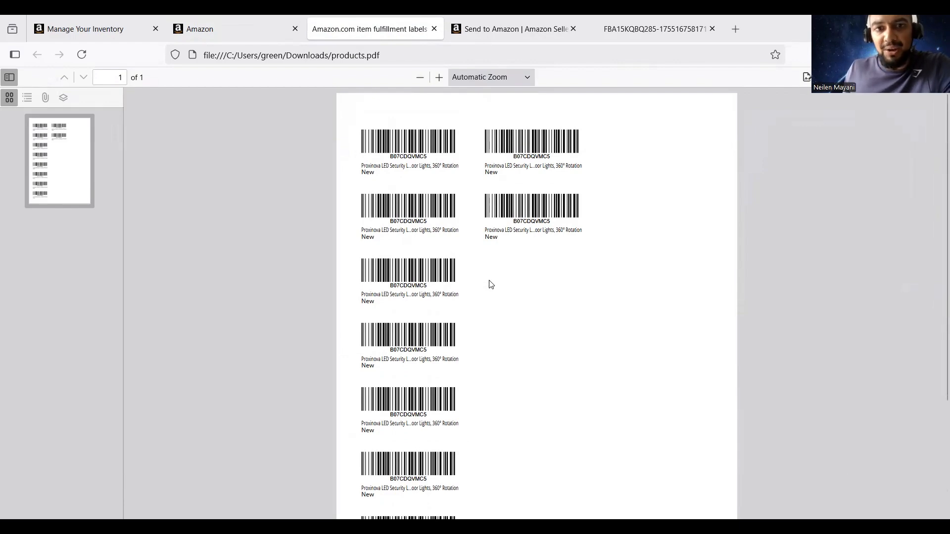
# Compare the shipment page, box label PDF and item barcode label PDF, ending on the item labels
pyautogui.click(487, 30)
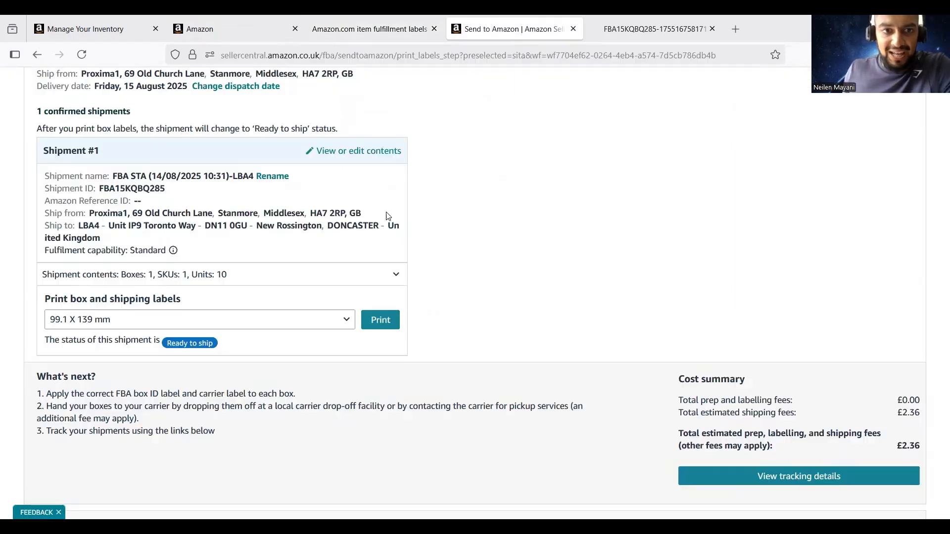
pyautogui.click(653, 28)
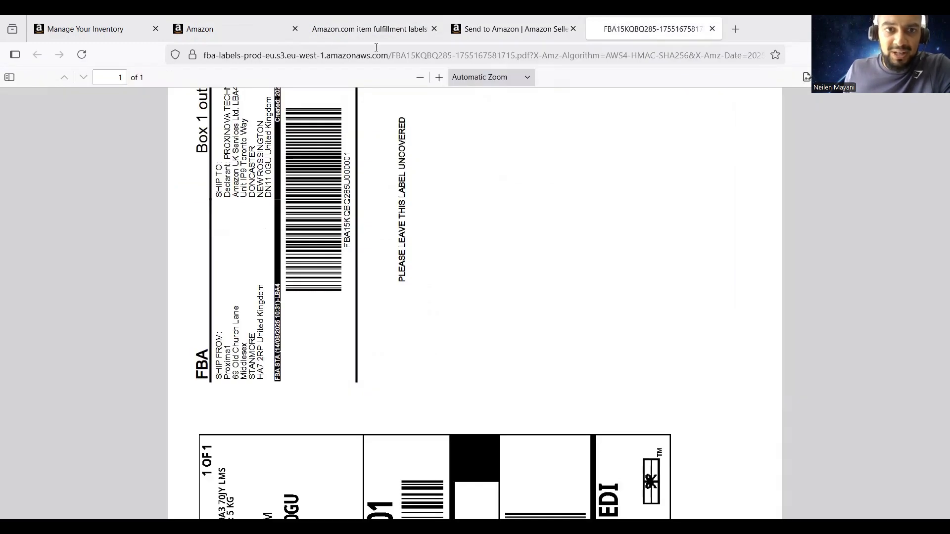
pyautogui.click(377, 29)
pyautogui.click(476, 31)
pyautogui.click(396, 18)
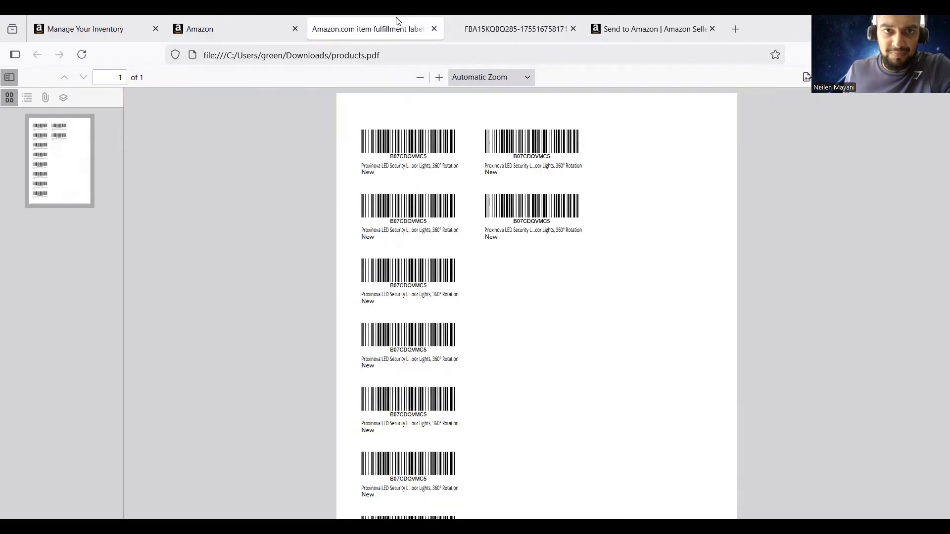
# Review the SmithPackaging 24-labels-per-sheet listing and accept its cookie preferences
pyautogui.click(738, 33)
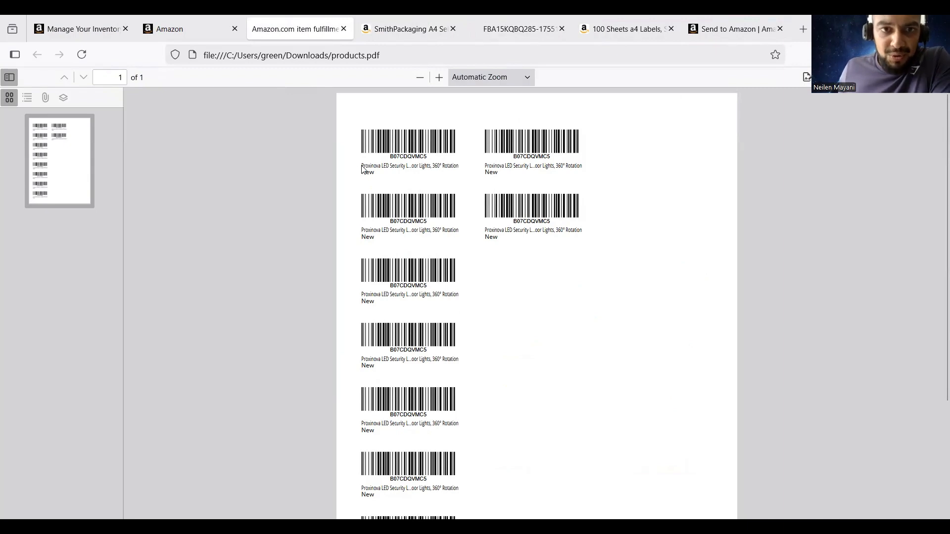
pyautogui.moveTo(362, 167); pyautogui.dragTo(384, 166)
pyautogui.click(528, 234)
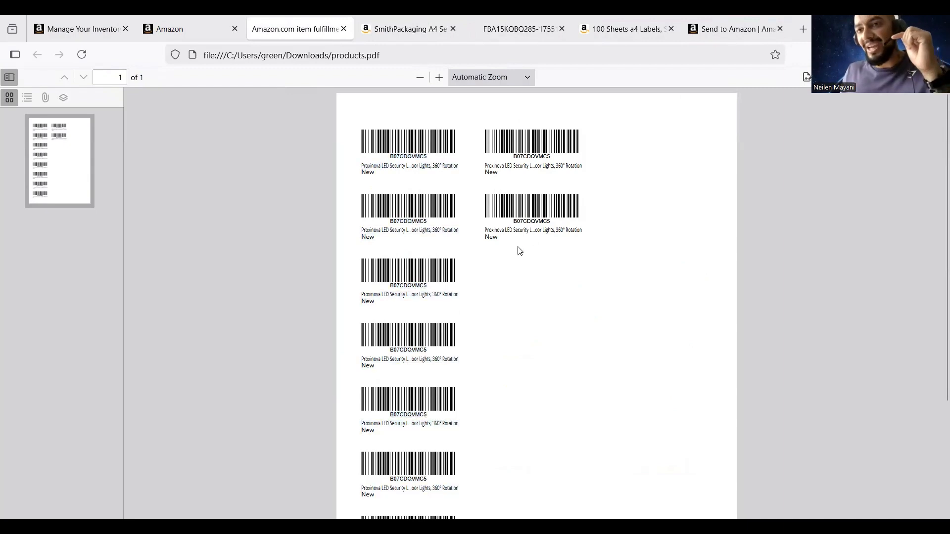
pyautogui.click(382, 31)
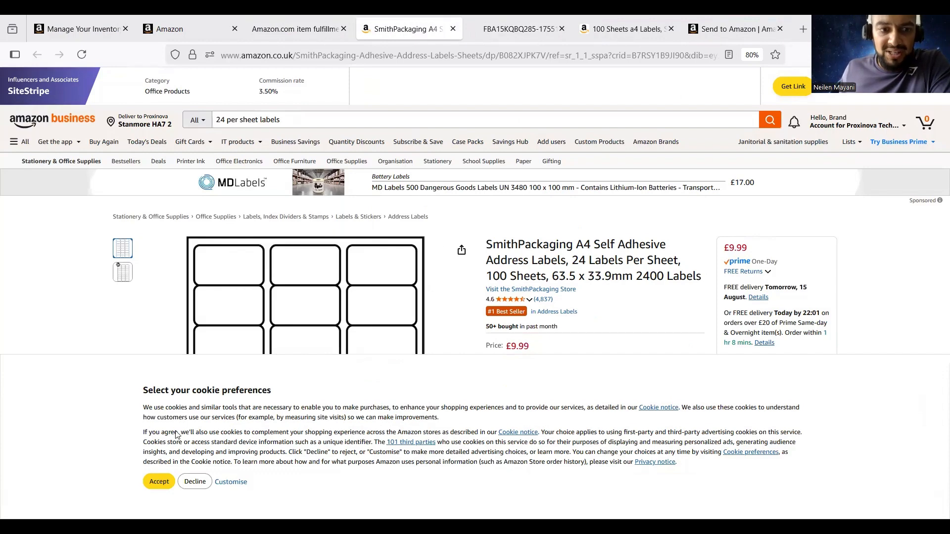
pyautogui.click(159, 480)
pyautogui.scroll(-1, 623, 299)
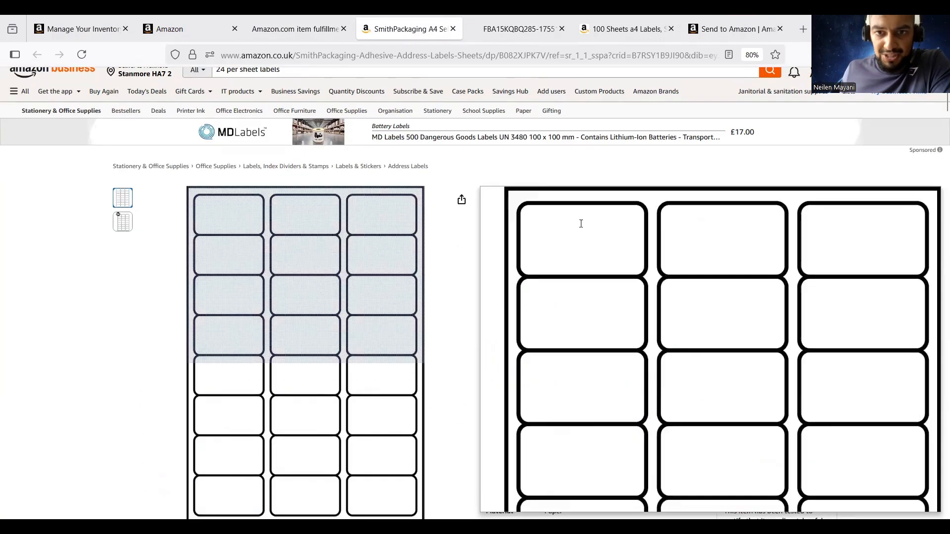
pyautogui.moveTo(572, 210); pyautogui.dragTo(678, 210)
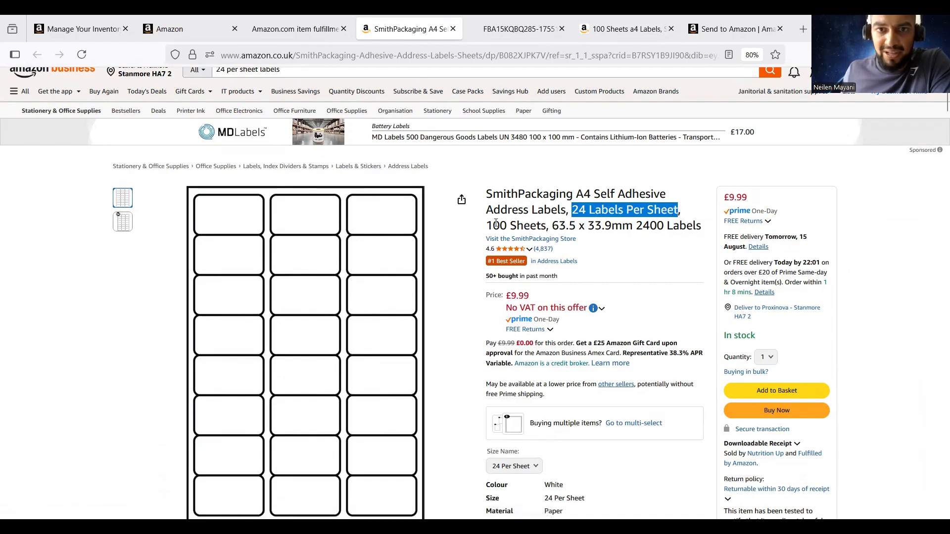
pyautogui.moveTo(487, 225); pyautogui.dragTo(677, 227)
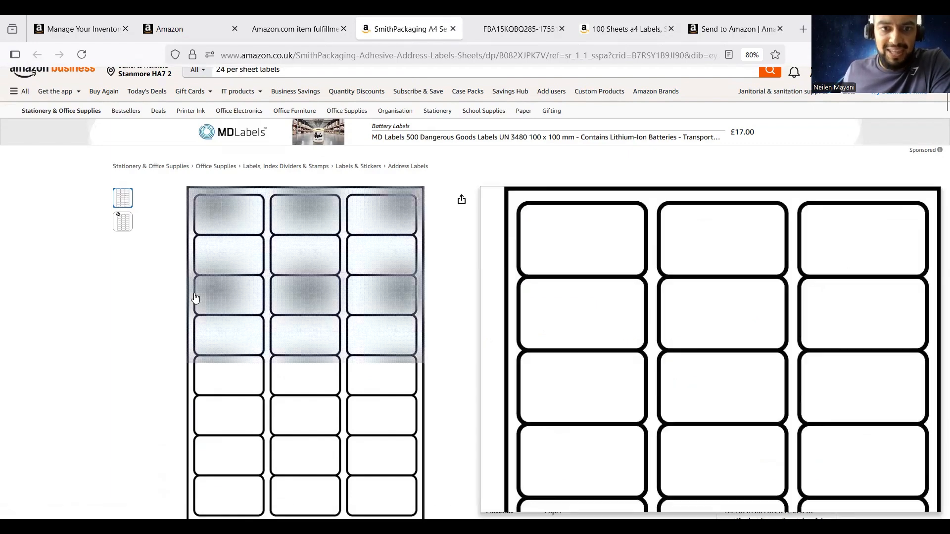
pyautogui.scroll(-2, 201, 293)
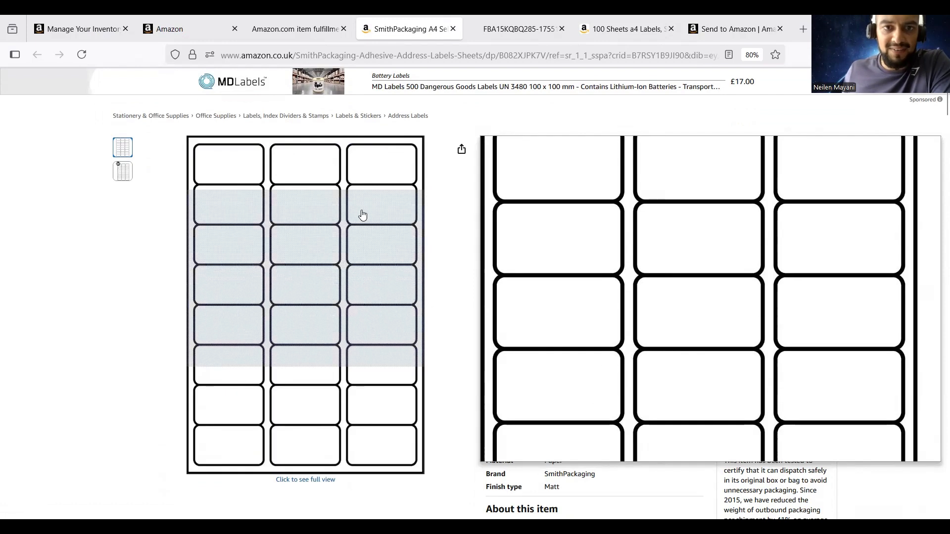
# Flip back through products.pdf to the FBA15KQBQ285 box-label PDF
pyautogui.hotkey('ctrl', 'shift', 'Tab')
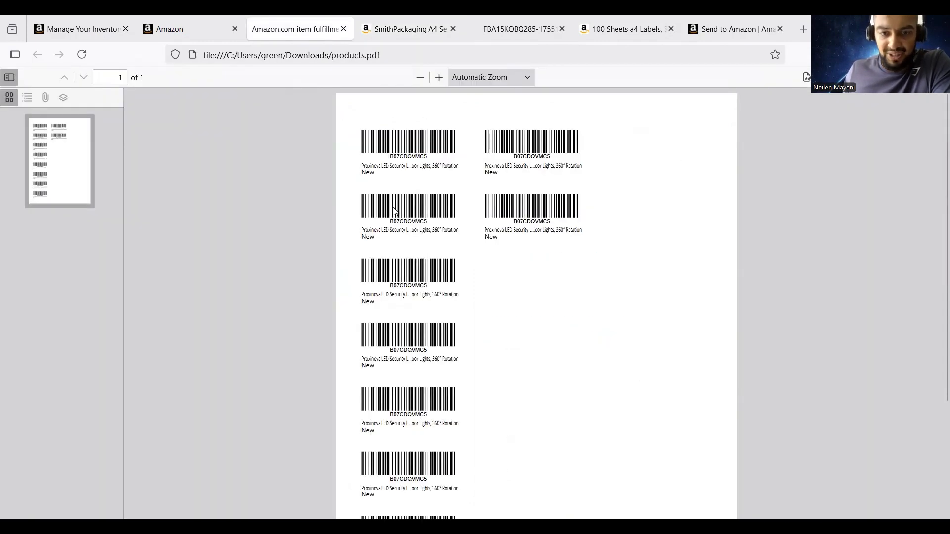
pyautogui.click(401, 31)
pyautogui.click(324, 33)
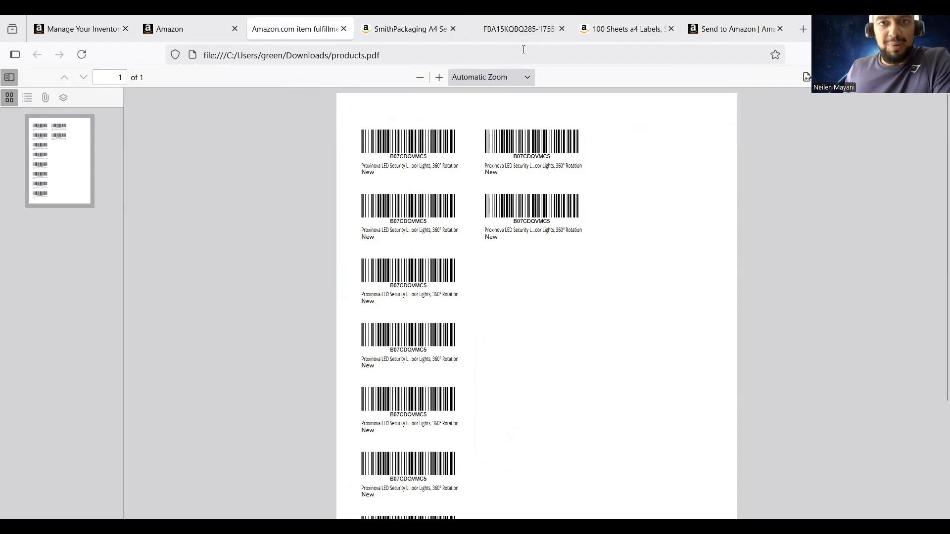
pyautogui.click(520, 29)
pyautogui.scroll(-6, 493, 290)
# Open the A4 one-label-per-sheet listing, accept its cookies, and compare it with the box-label PDF
pyautogui.scroll(7, 521, 333)
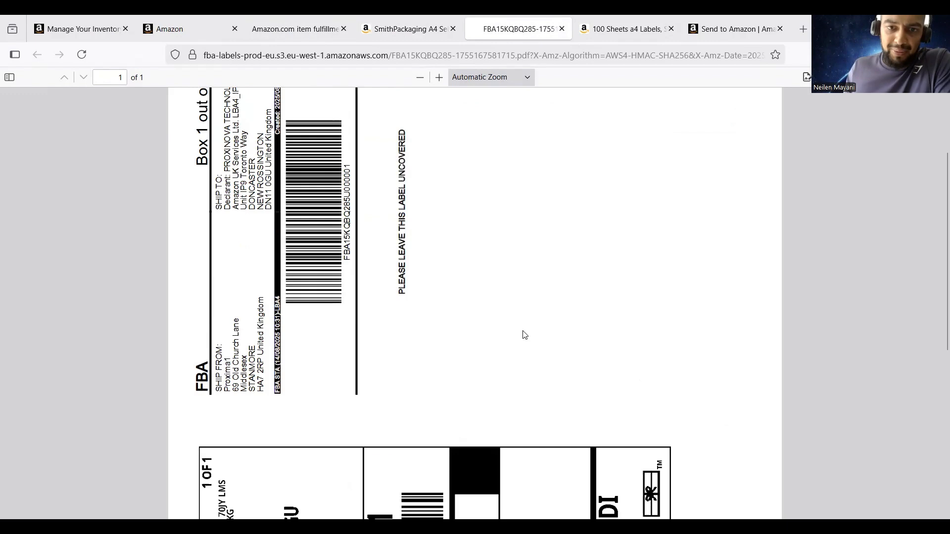
pyautogui.scroll(-7, 522, 333)
pyautogui.scroll(5, 523, 333)
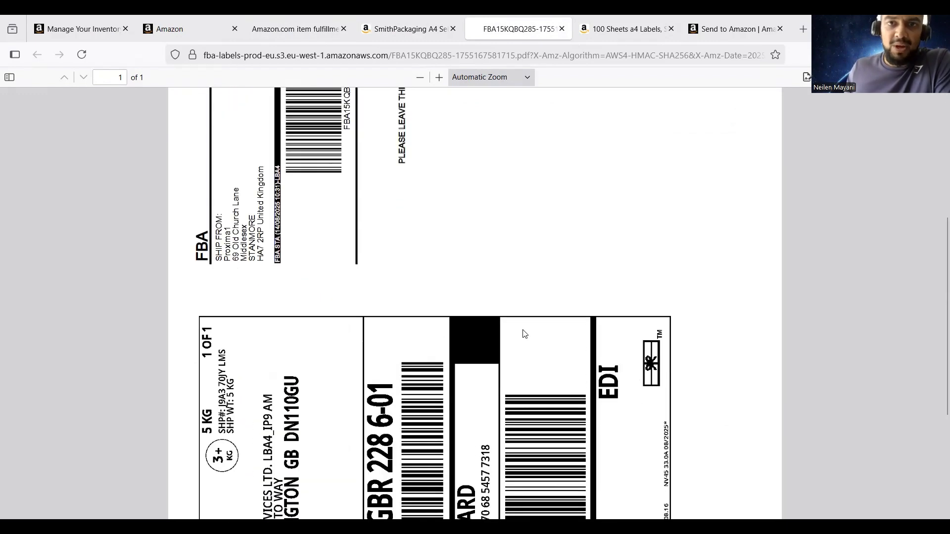
pyautogui.click(601, 30)
pyautogui.click(159, 482)
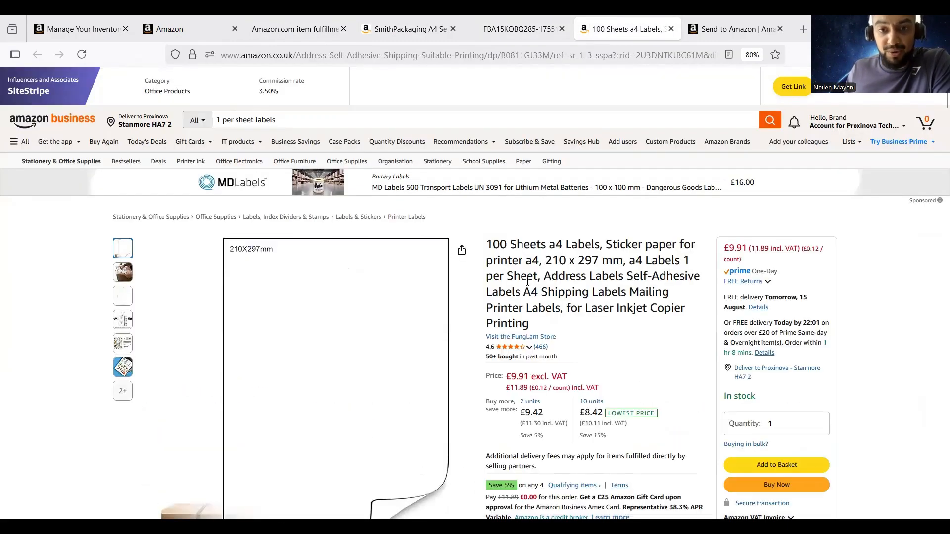
pyautogui.scroll(-1, 553, 281)
pyautogui.scroll(-1, 553, 281)
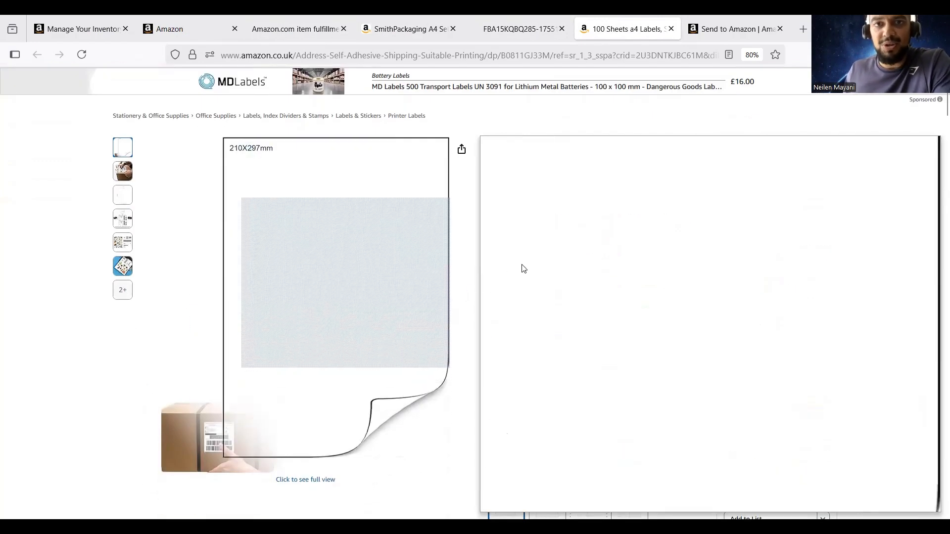
pyautogui.click(519, 29)
pyautogui.hotkey('ctrl', 'Tab')
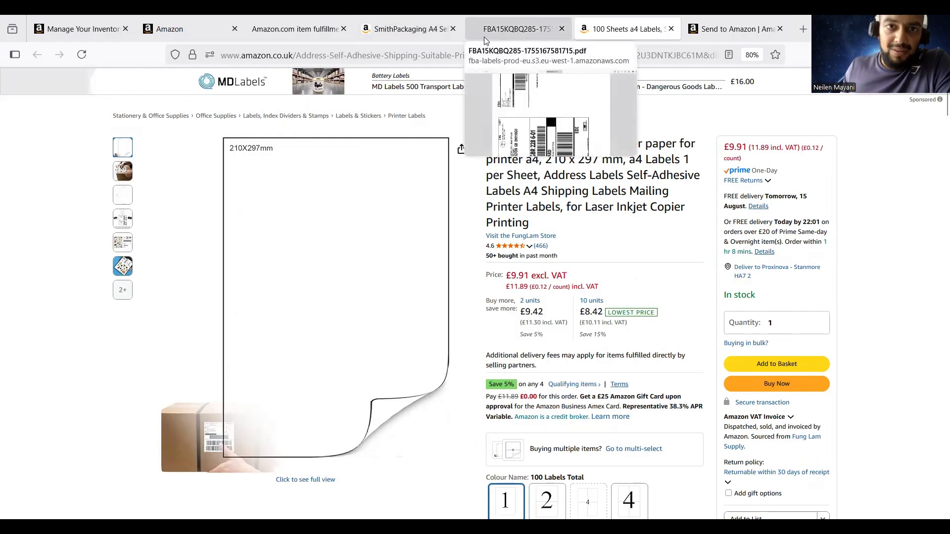
# Compare the barcode, 24-per-sheet and UPS label tabs, ending on the products.pdf barcode sheet
pyautogui.click(290, 29)
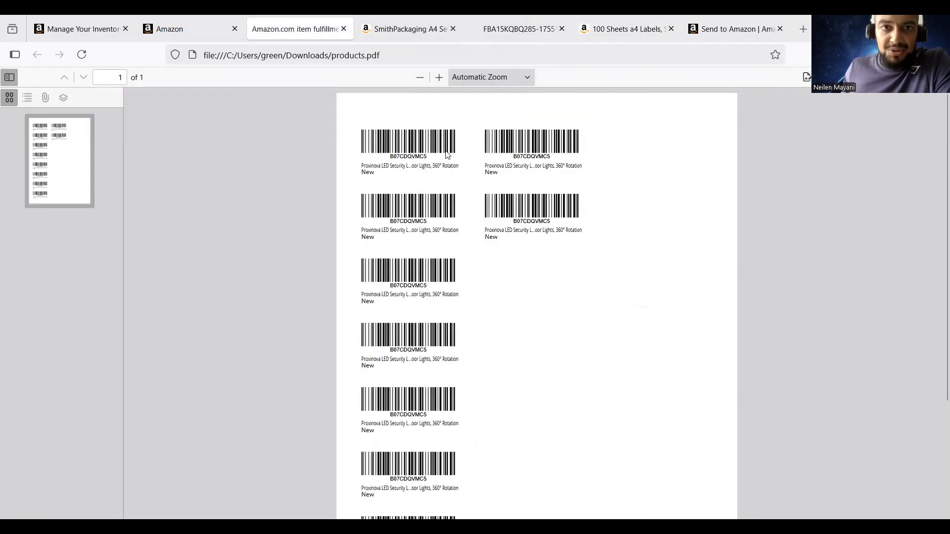
pyautogui.click(390, 32)
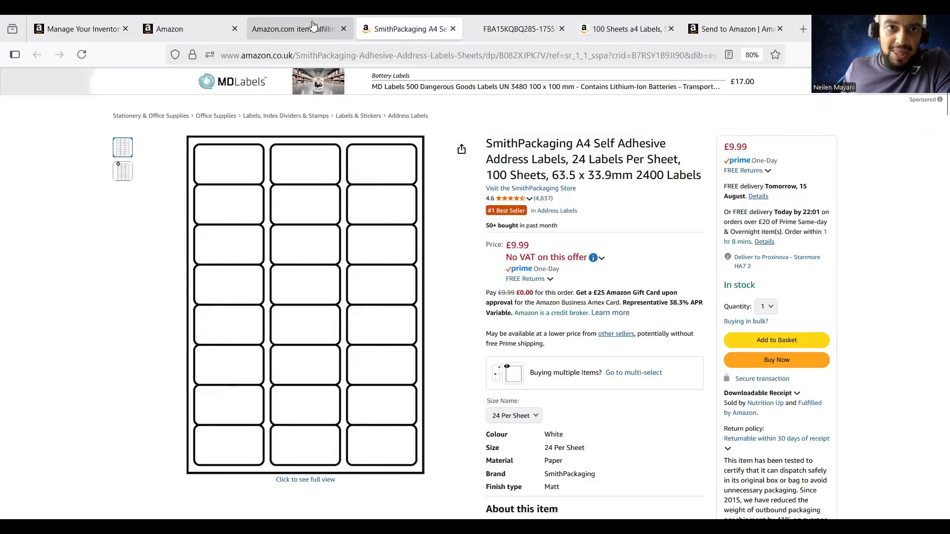
pyautogui.click(314, 27)
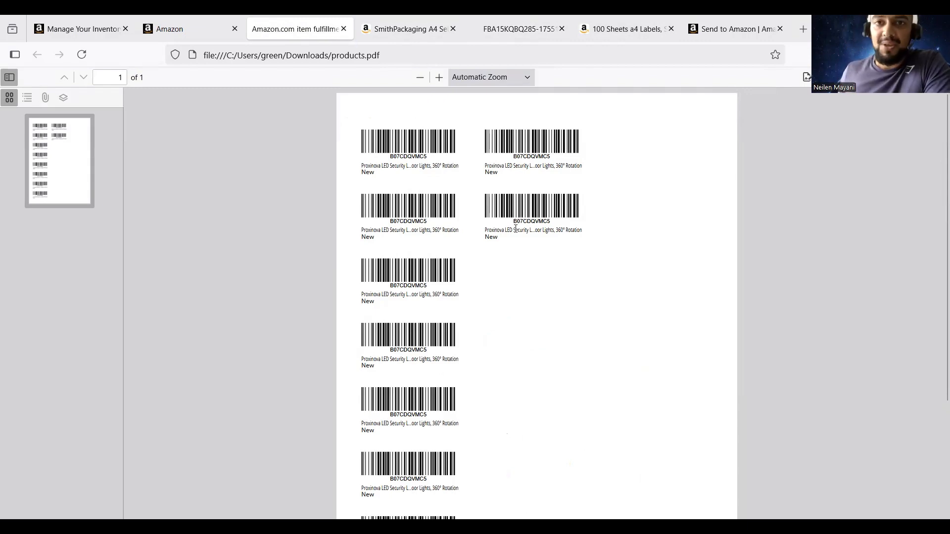
pyautogui.click(518, 29)
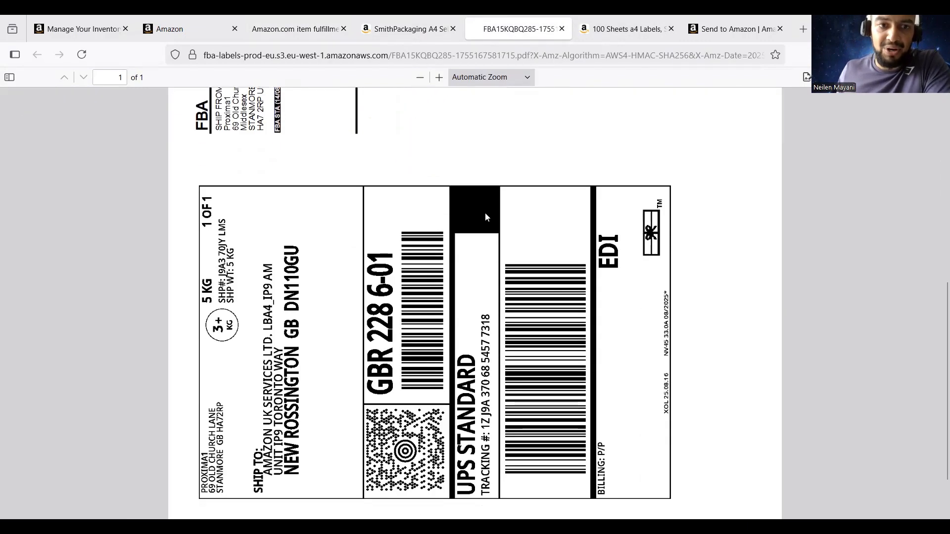
pyautogui.click(607, 31)
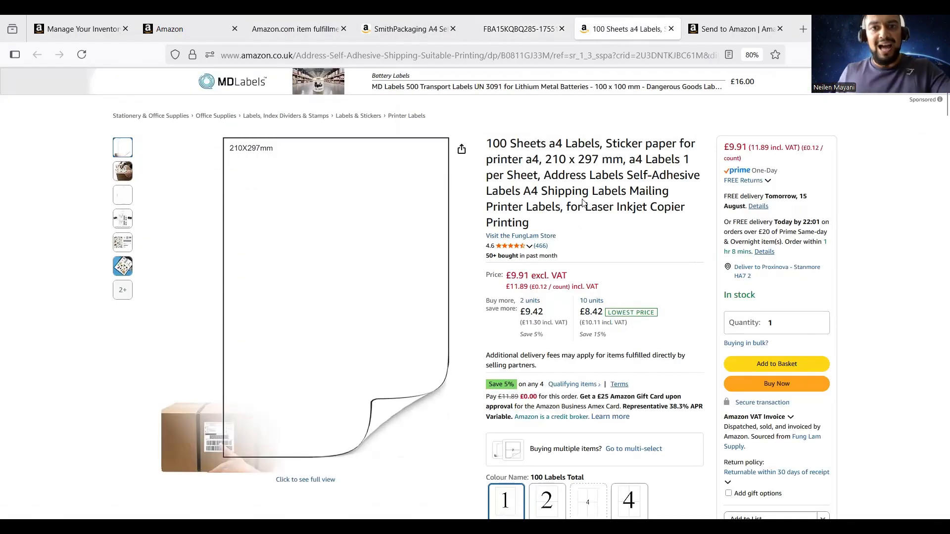
pyautogui.click(546, 28)
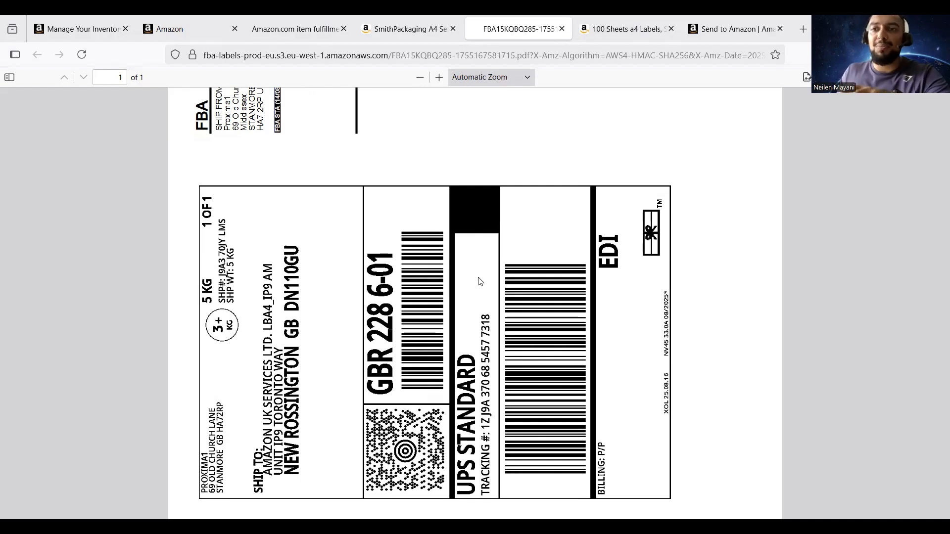
pyautogui.click(296, 29)
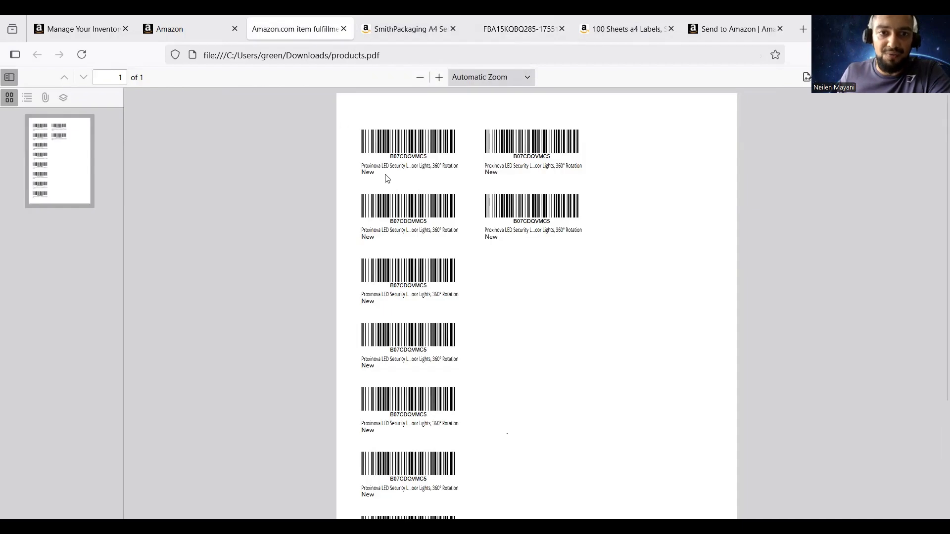
pyautogui.scroll(-2, 524, 220)
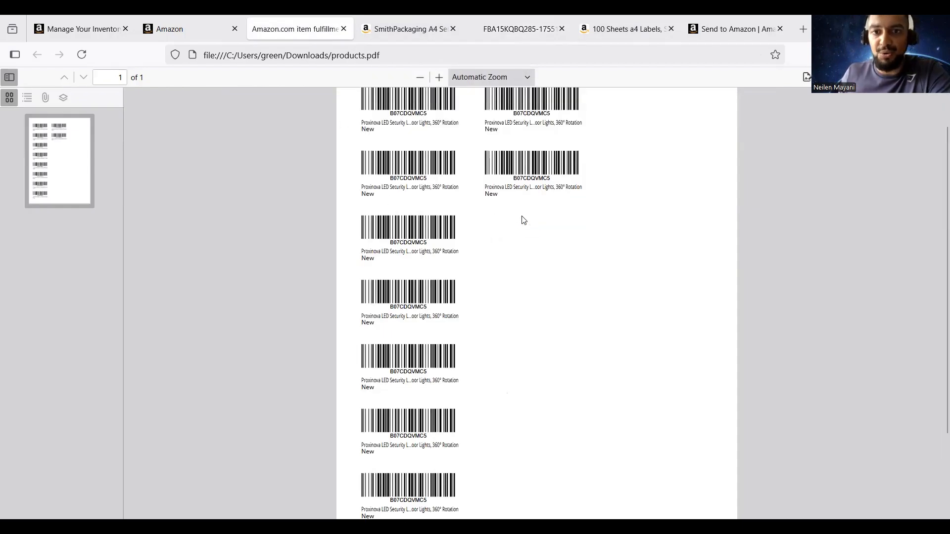
pyautogui.scroll(-3, 524, 221)
pyautogui.scroll(4, 518, 220)
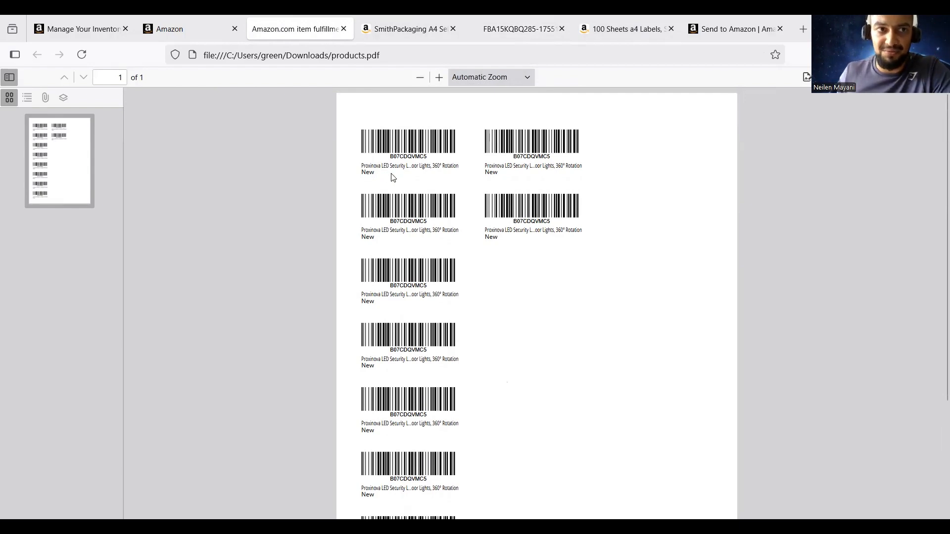
# Return to the Send to Amazon shipment page in Seller Central
pyautogui.click(76, 30)
pyautogui.click(164, 29)
pyautogui.click(717, 31)
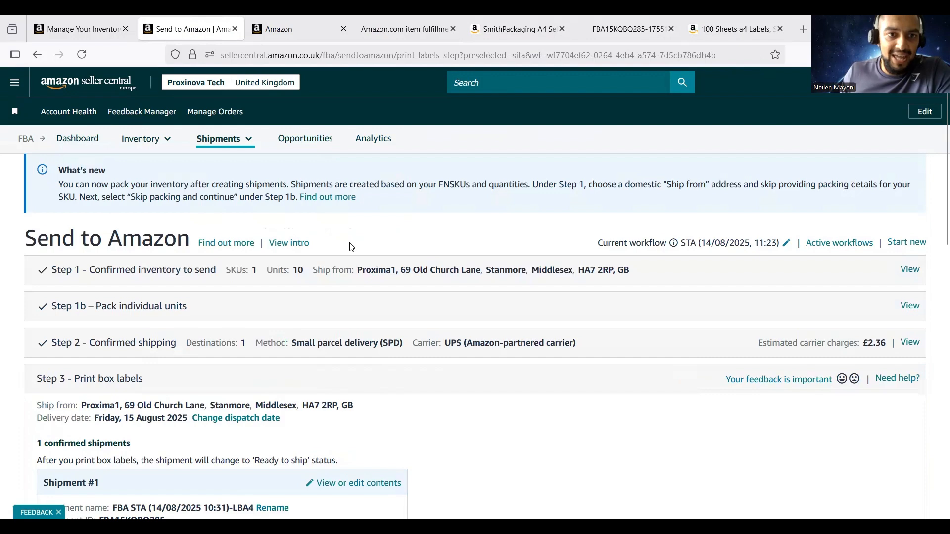
pyautogui.scroll(-5, 349, 246)
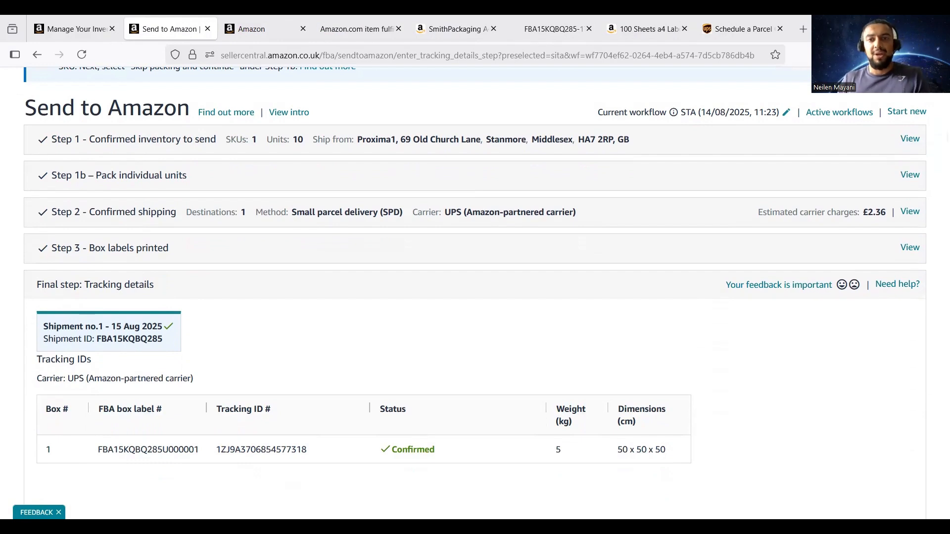
# Review the confirmed UPS tracking details, then open Shipments > Manage Shipments
pyautogui.scroll(-3, 675, 240)
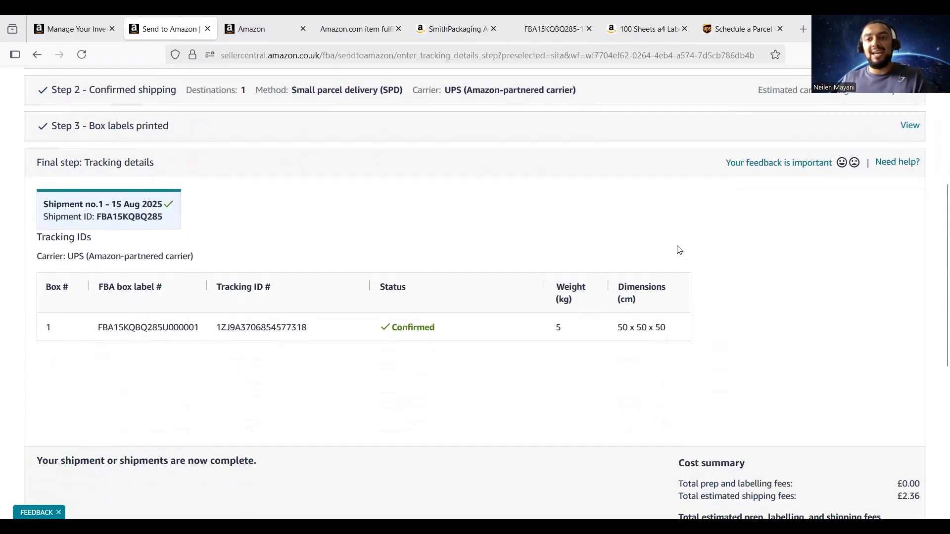
pyautogui.scroll(-3, 741, 284)
pyautogui.scroll(-2, 752, 297)
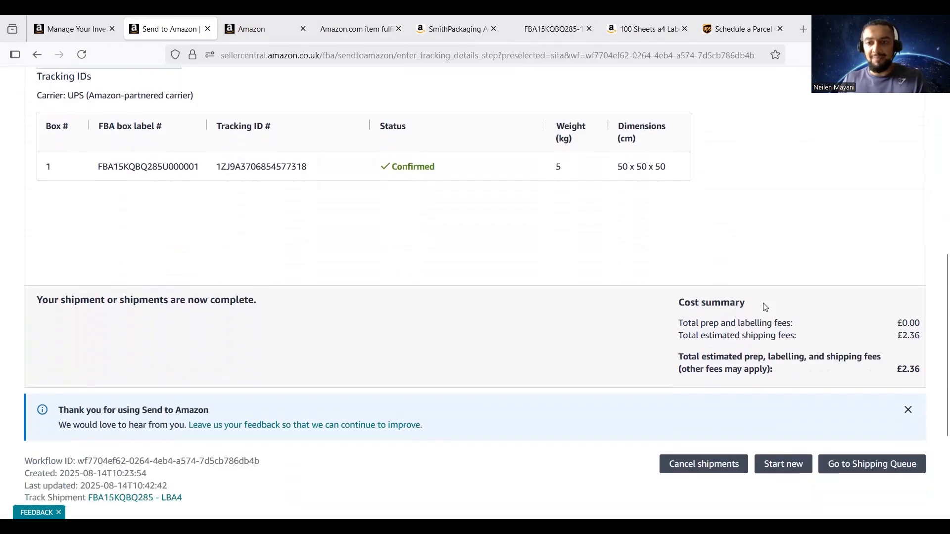
pyautogui.scroll(7, 764, 308)
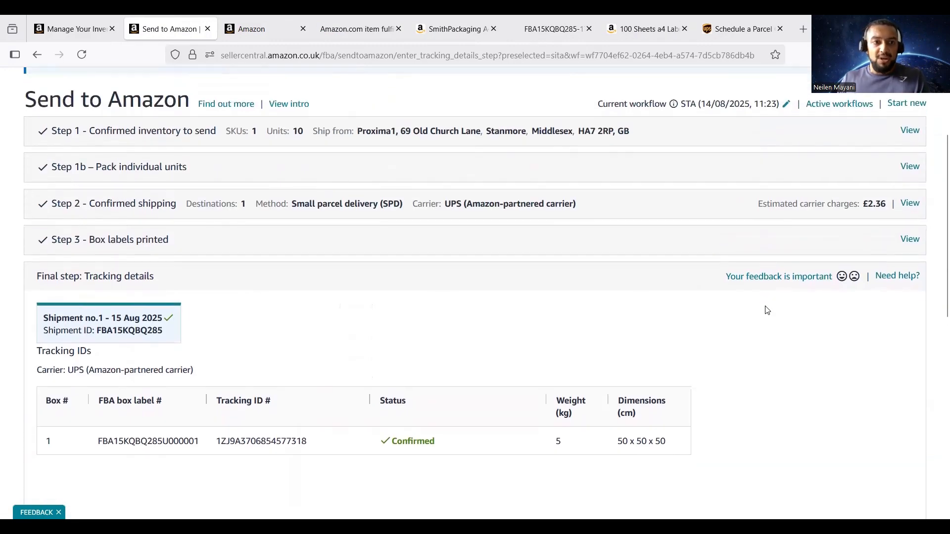
pyautogui.scroll(-3, 777, 326)
pyautogui.scroll(-2, 791, 347)
pyautogui.scroll(-1, 706, 455)
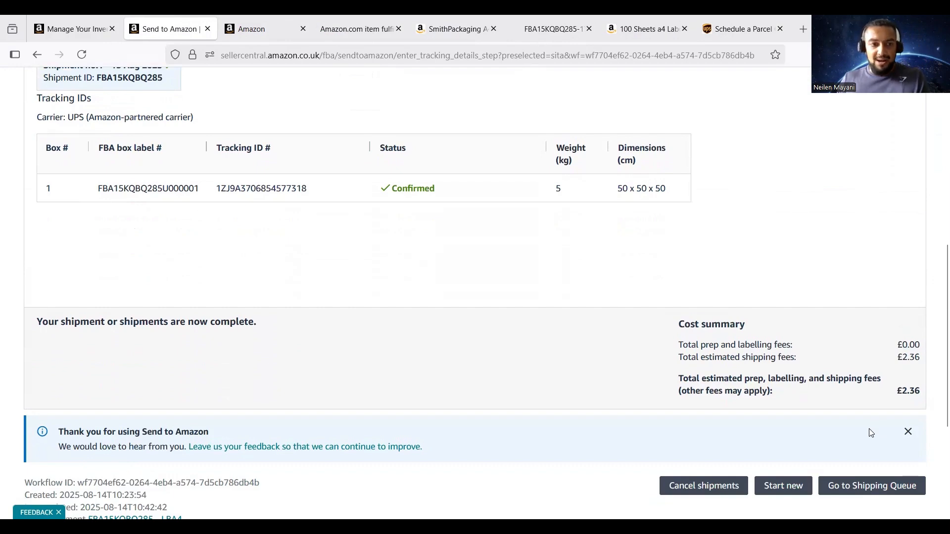
pyautogui.scroll(1, 503, 439)
pyautogui.scroll(7, 494, 433)
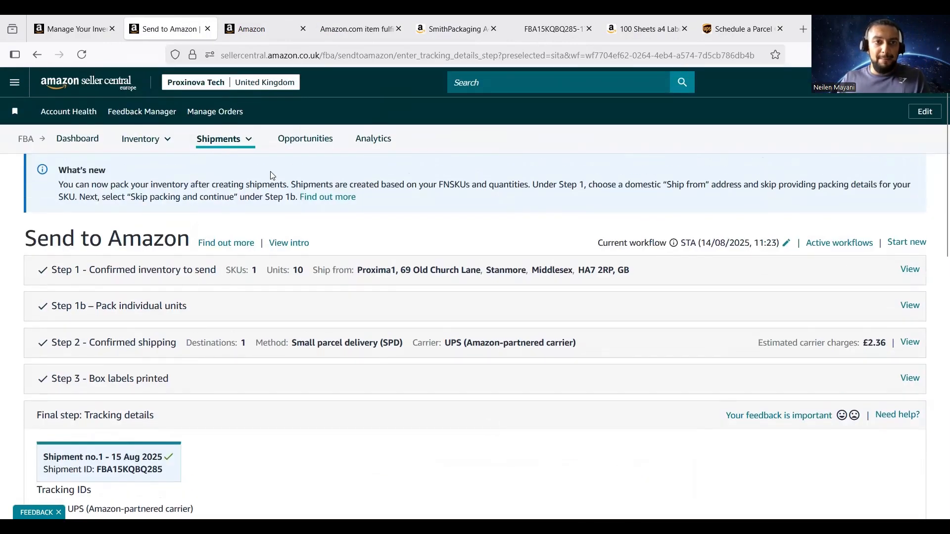
pyautogui.moveTo(239, 146)
pyautogui.click(240, 165)
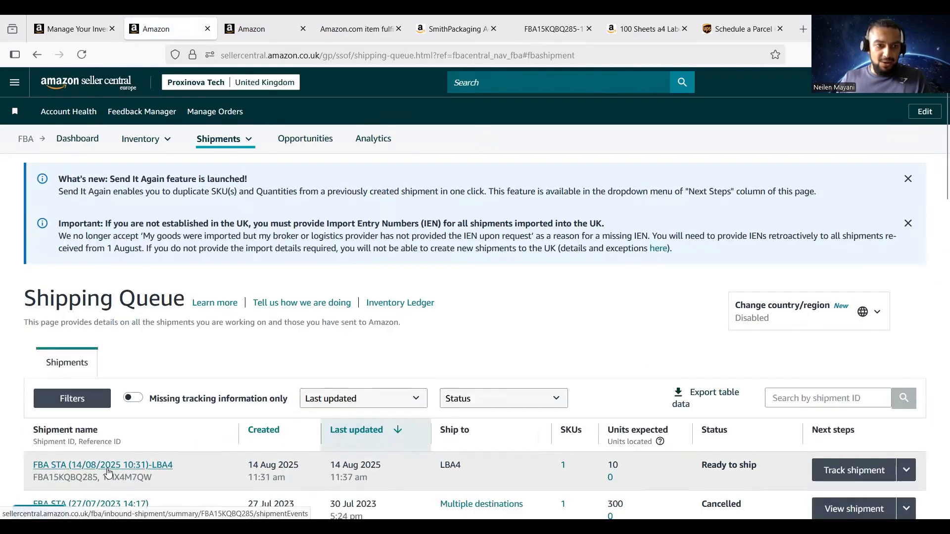
# Open the LBA4 shipment summary's Carrier updates and select Box 1's tracking number
pyautogui.click(108, 461)
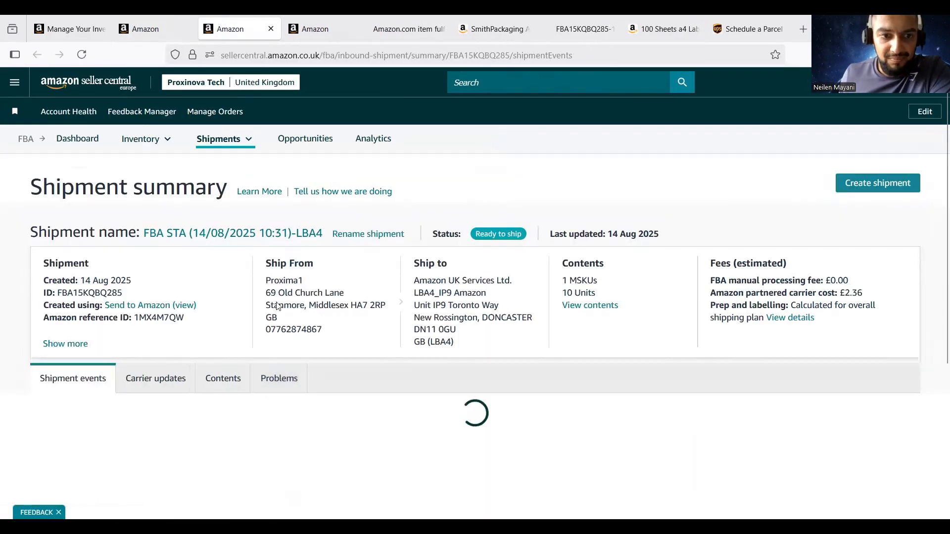
pyautogui.scroll(-2, 198, 297)
pyautogui.click(155, 291)
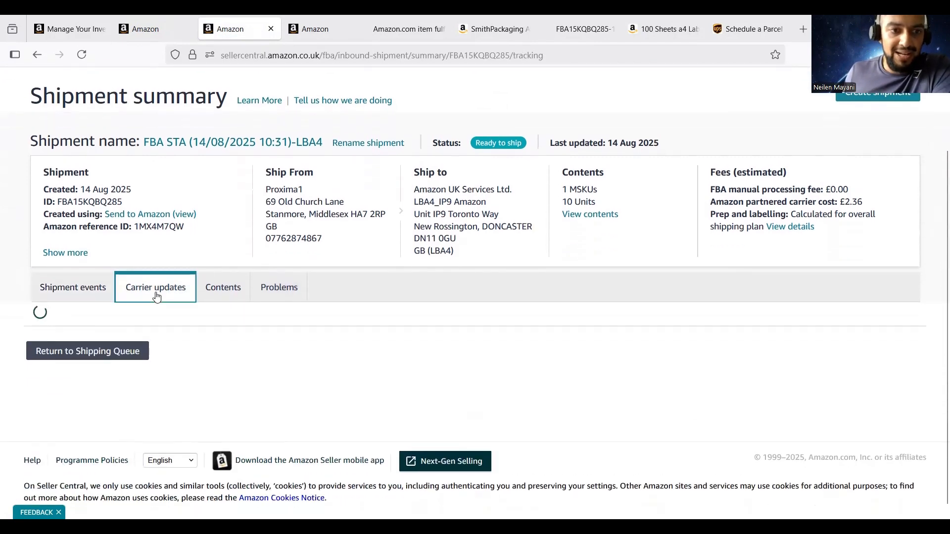
pyautogui.scroll(-3, 342, 281)
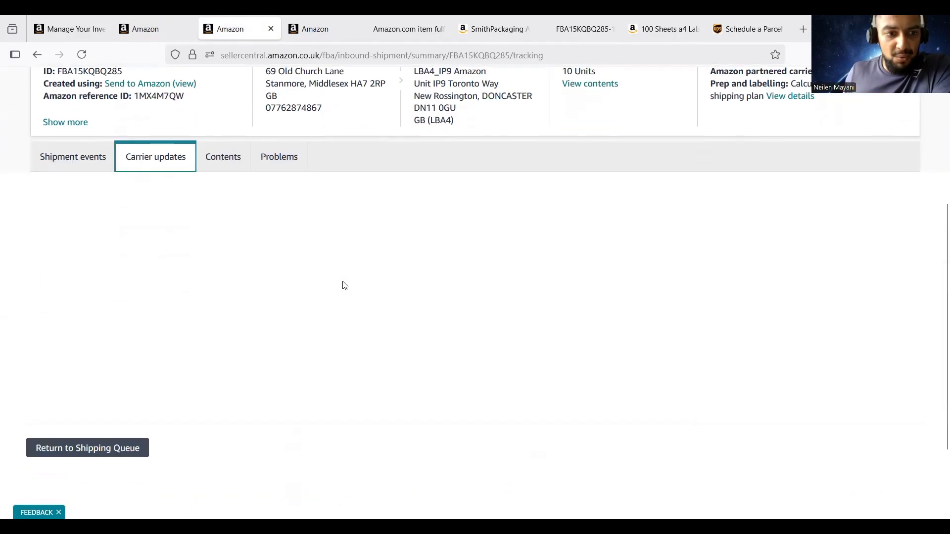
pyautogui.scroll(4, 342, 283)
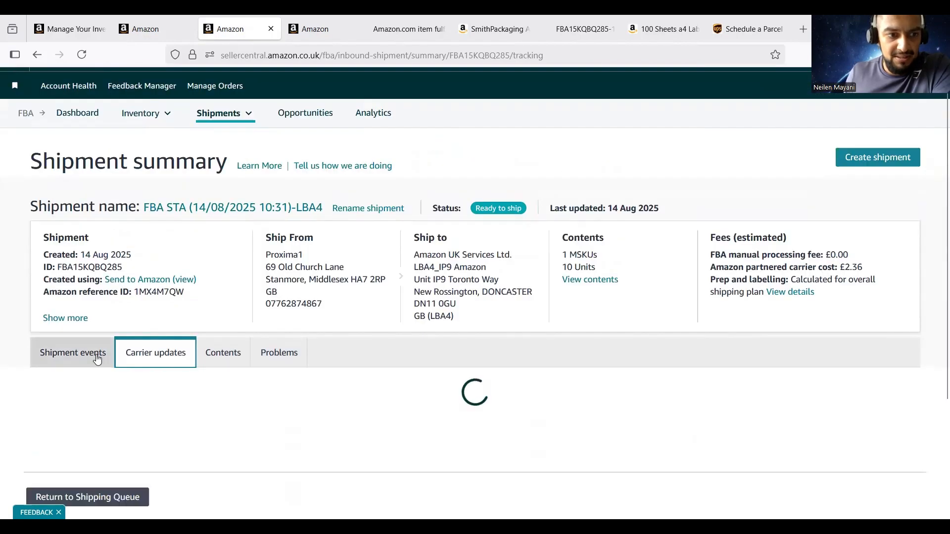
pyautogui.scroll(-1, 203, 366)
pyautogui.scroll(-2, 203, 365)
pyautogui.moveTo(483, 309); pyautogui.dragTo(360, 305)
pyautogui.hotkey('ctrl', 'c')
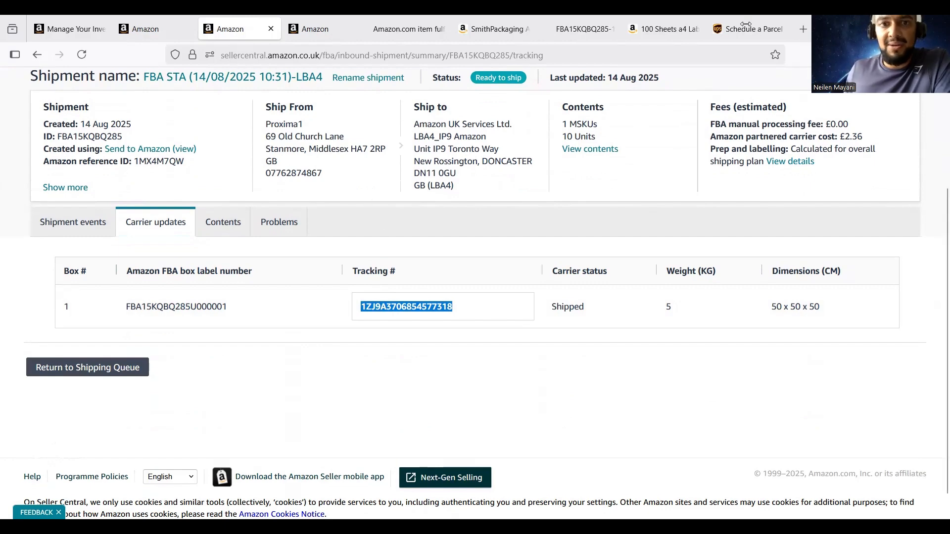
# Switch to UPS and open the Schedule a Parcel Collection page
pyautogui.hotkey('ctrl', 'Tab')
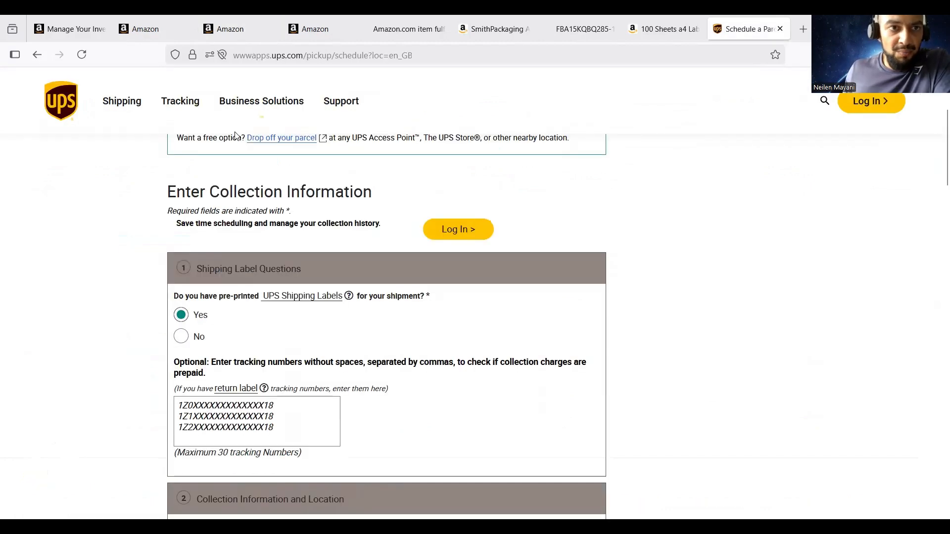
pyautogui.scroll(4, 238, 131)
pyautogui.click(126, 146)
pyautogui.click(119, 280)
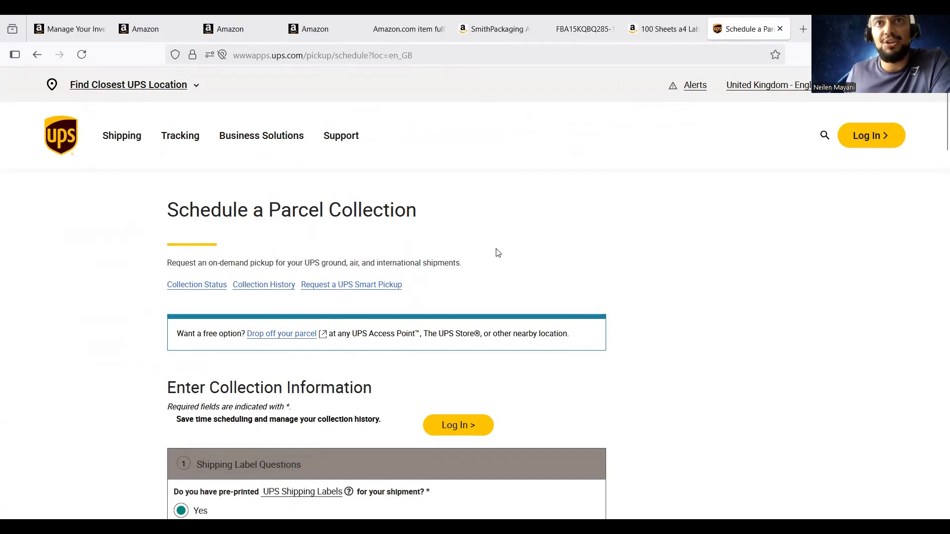
pyautogui.scroll(-2, 498, 253)
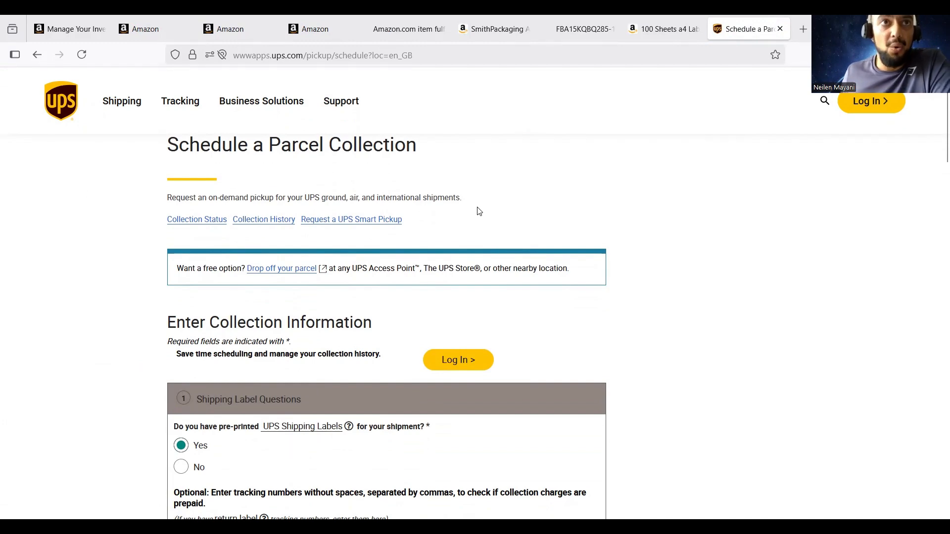
pyautogui.scroll(-4, 492, 216)
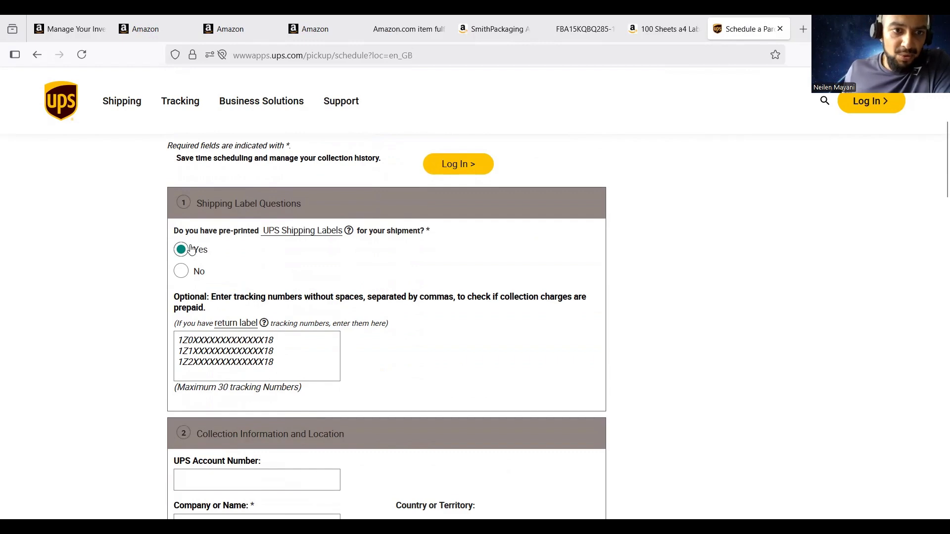
# Copy the tracking number from Amazon's carrier updates into the UPS tracking numbers box
pyautogui.click(309, 29)
pyautogui.click(252, 32)
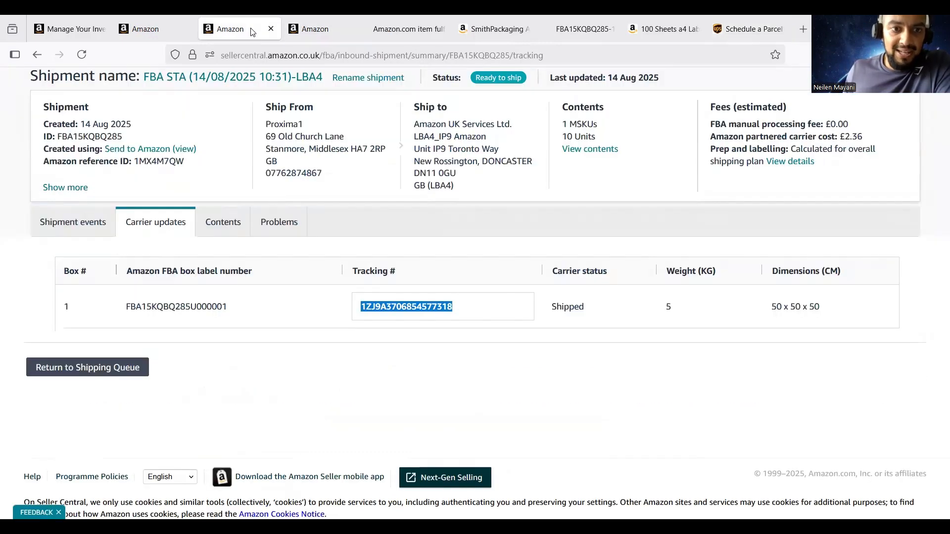
pyautogui.rightClick(361, 306)
pyautogui.click(383, 314)
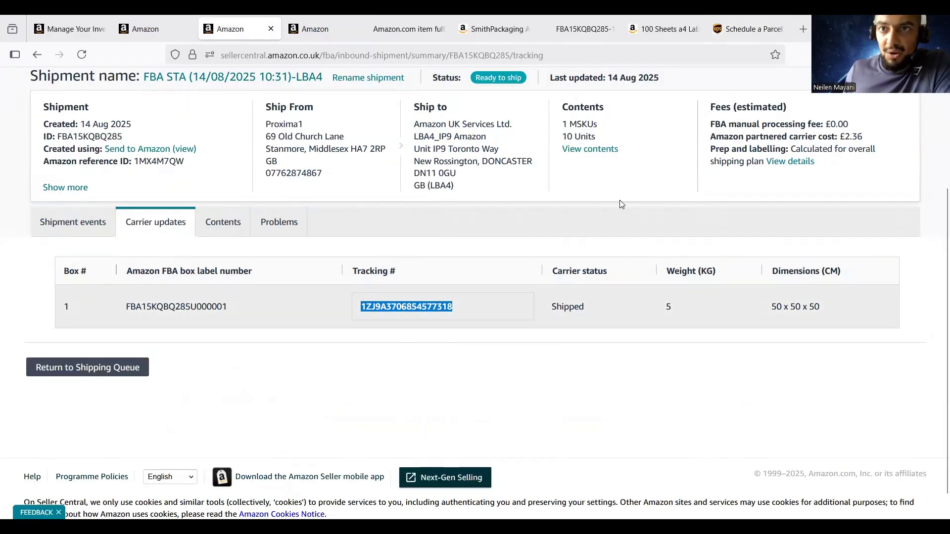
pyautogui.click(754, 32)
pyautogui.click(180, 336)
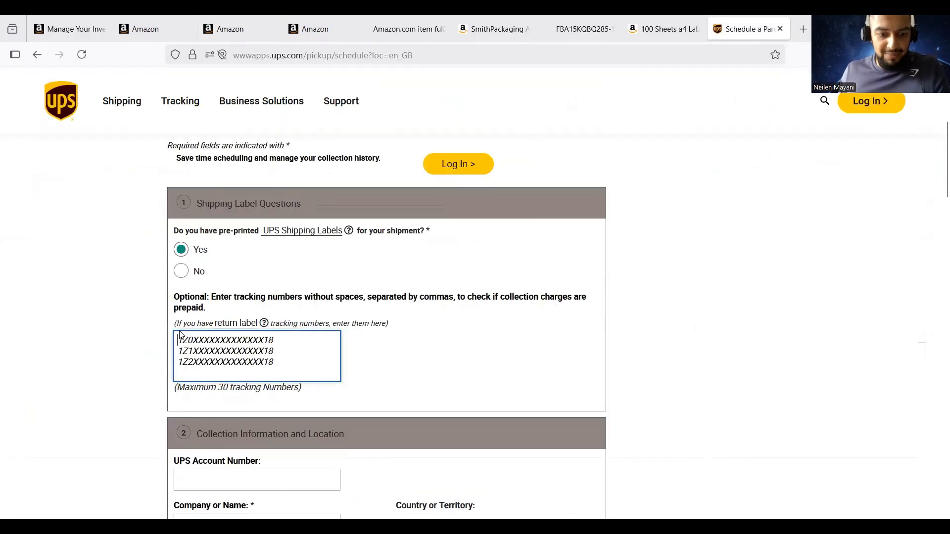
pyautogui.hotkey('ctrl', 'v')
pyautogui.click(478, 357)
pyautogui.scroll(-3, 477, 356)
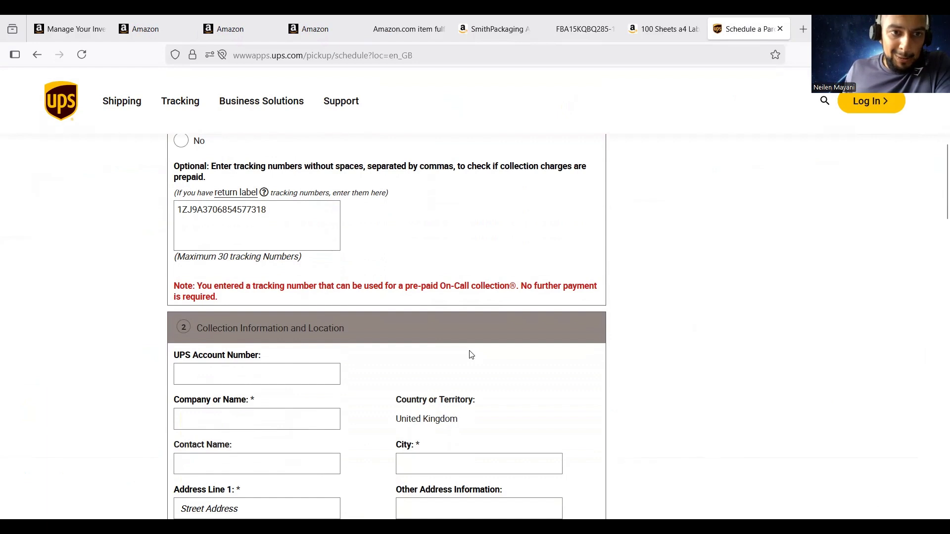
pyautogui.click(287, 372)
pyautogui.scroll(-2, 287, 371)
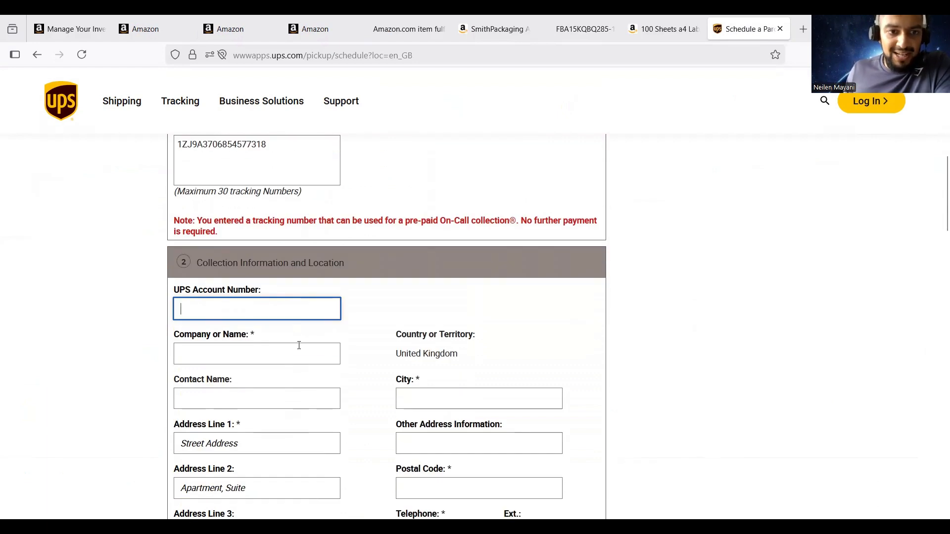
pyautogui.scroll(-2, 311, 299)
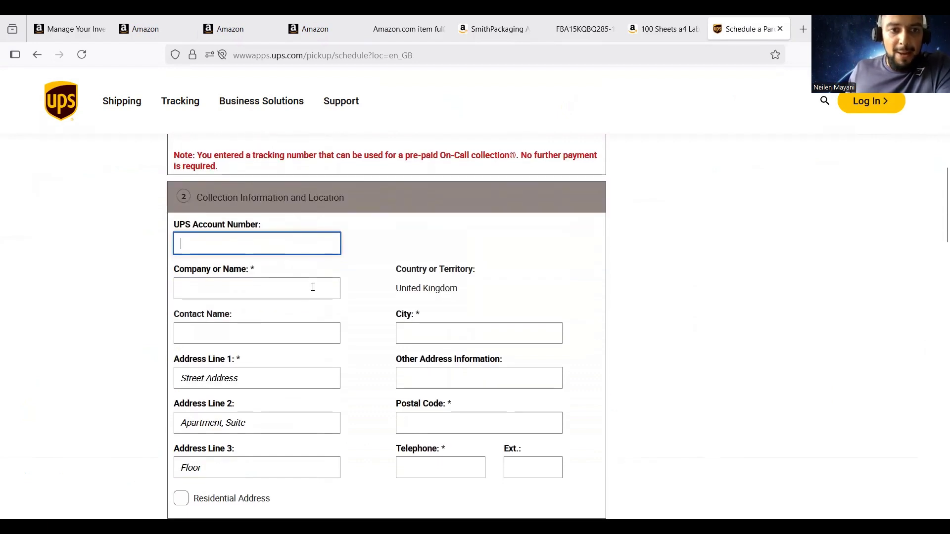
# Enter Proxinova Technology as the company and the contact's name, then scroll to Next
pyautogui.click(312, 287)
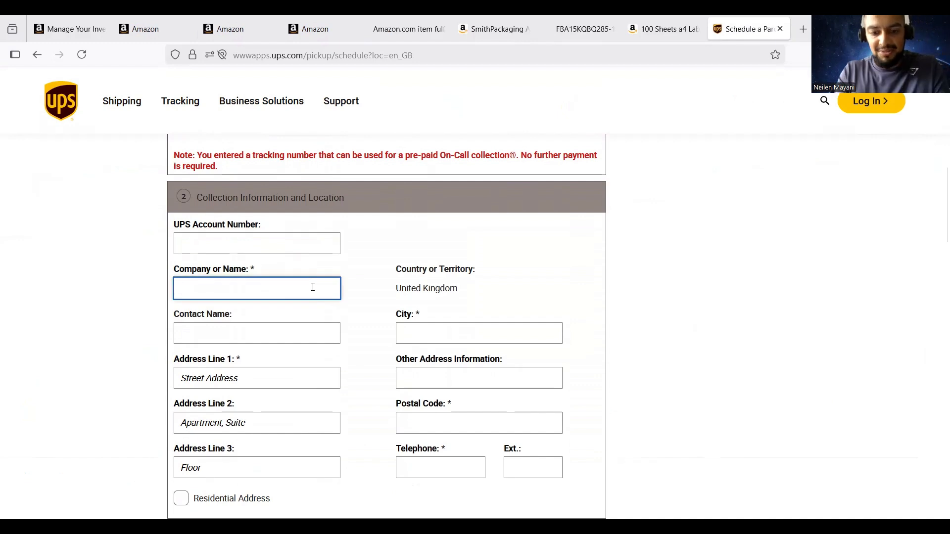
pyautogui.write('Proxinova Technology')
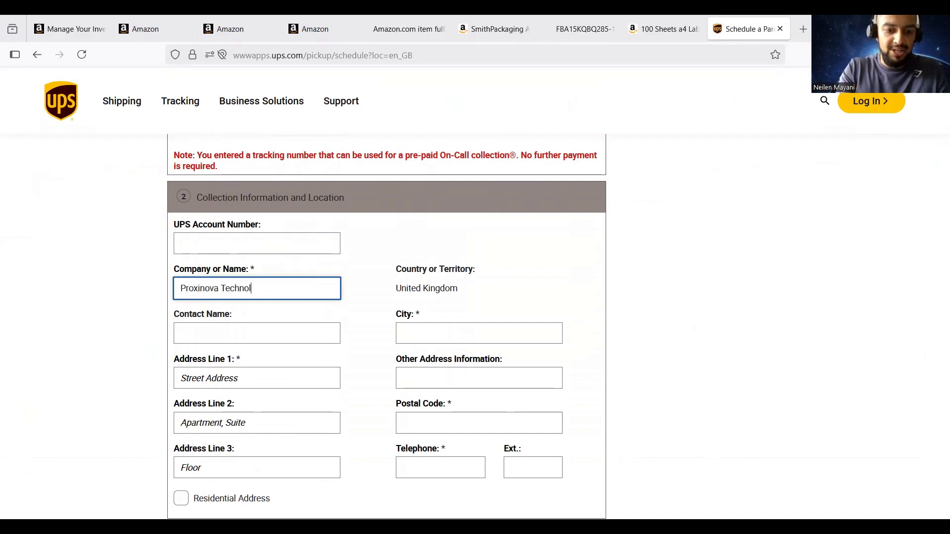
pyautogui.click(311, 332)
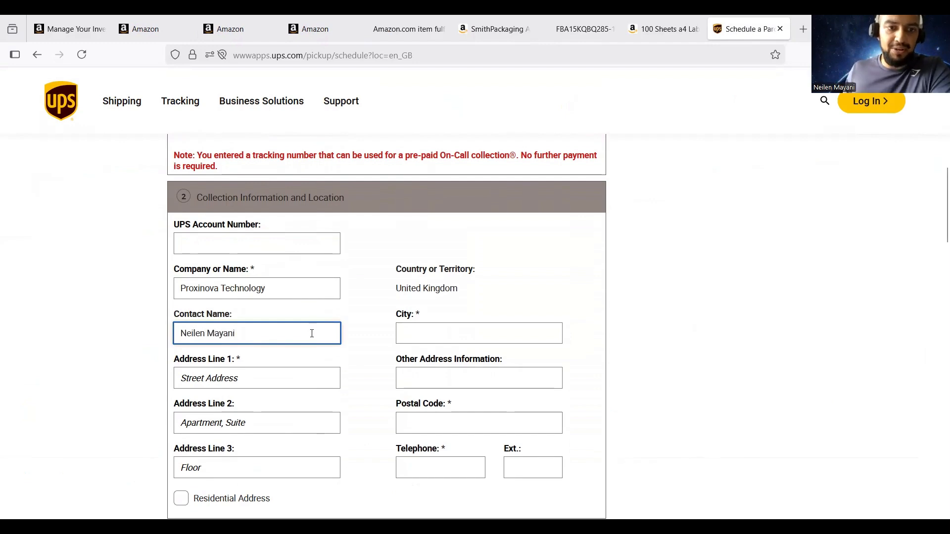
pyautogui.scroll(-1, 311, 333)
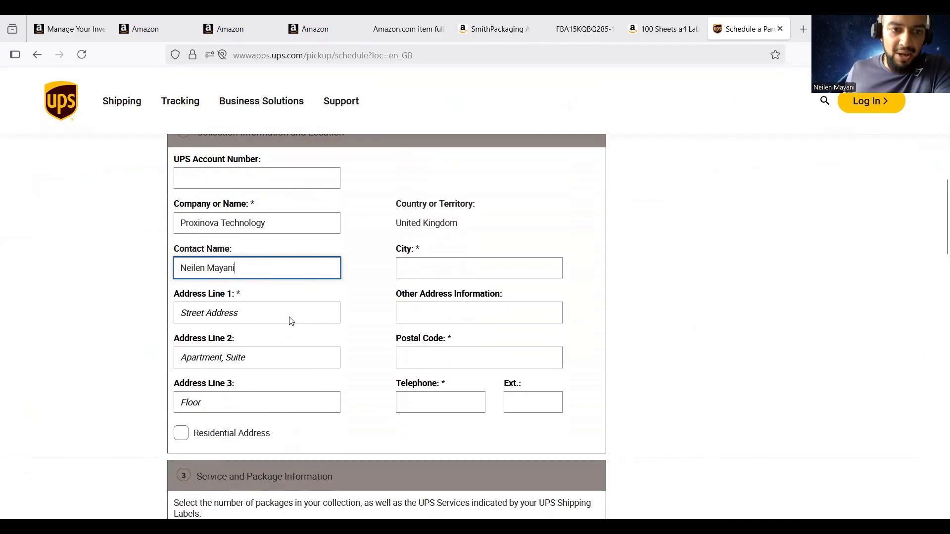
pyautogui.scroll(-2, 445, 272)
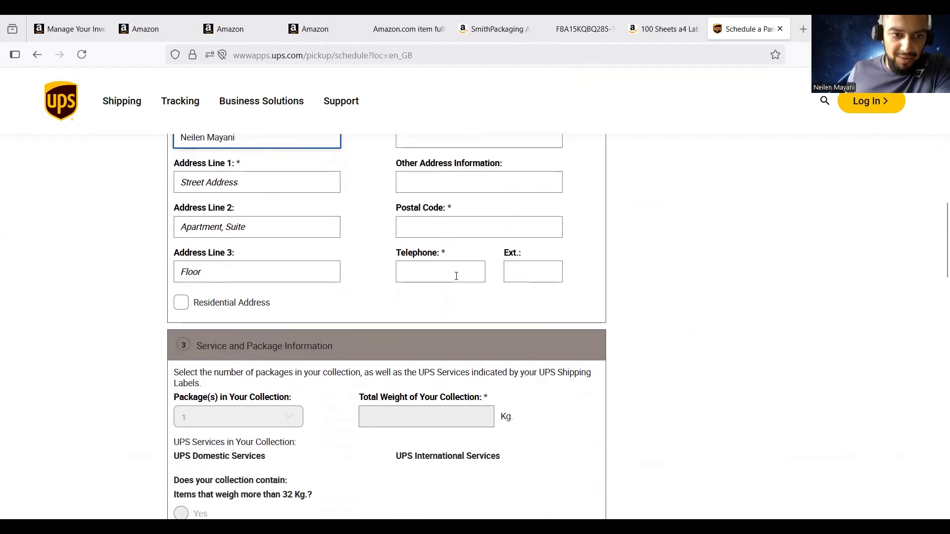
pyautogui.scroll(-3, 457, 276)
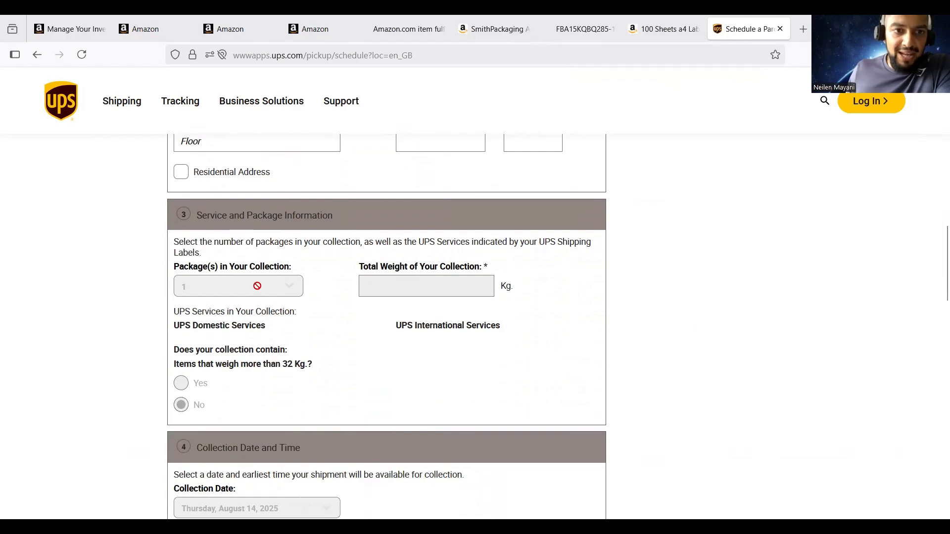
pyautogui.scroll(-2, 249, 265)
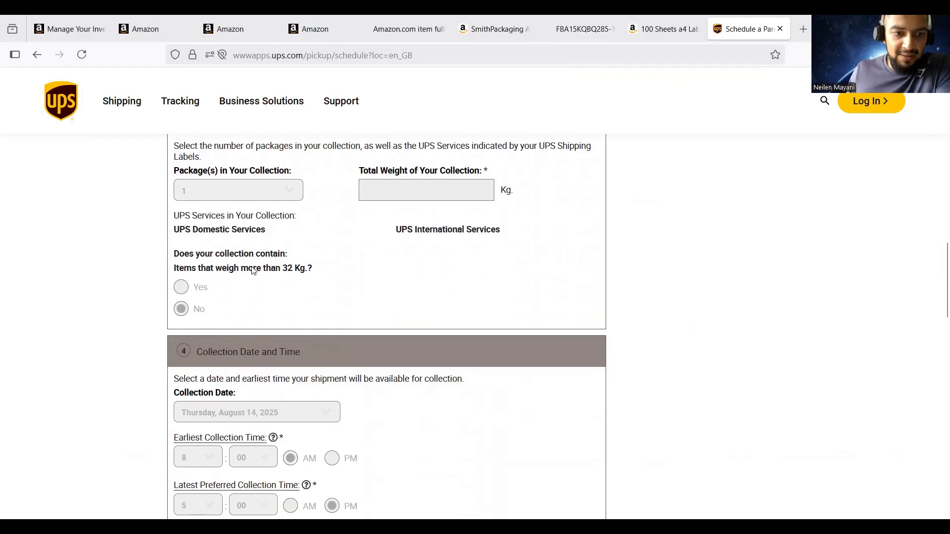
pyautogui.scroll(-6, 255, 297)
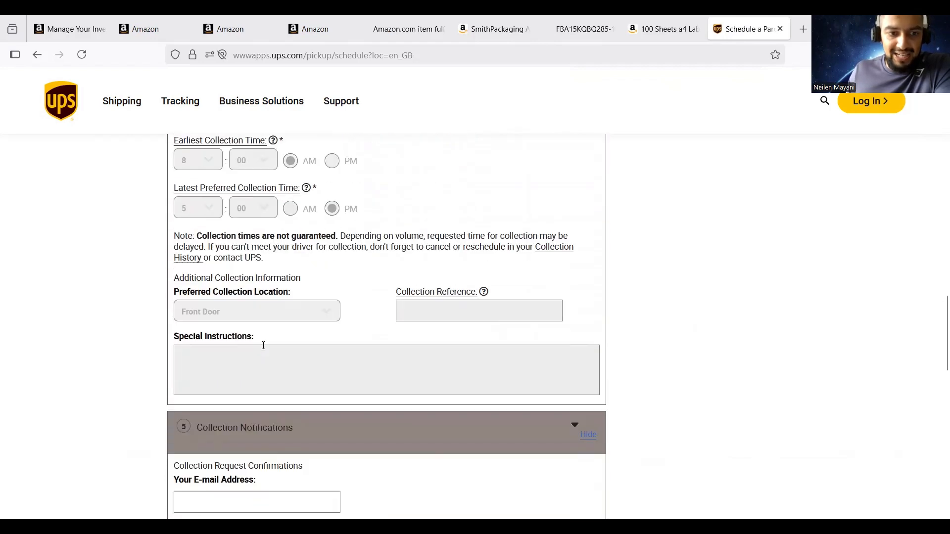
pyautogui.scroll(-3, 263, 346)
pyautogui.scroll(1, 365, 208)
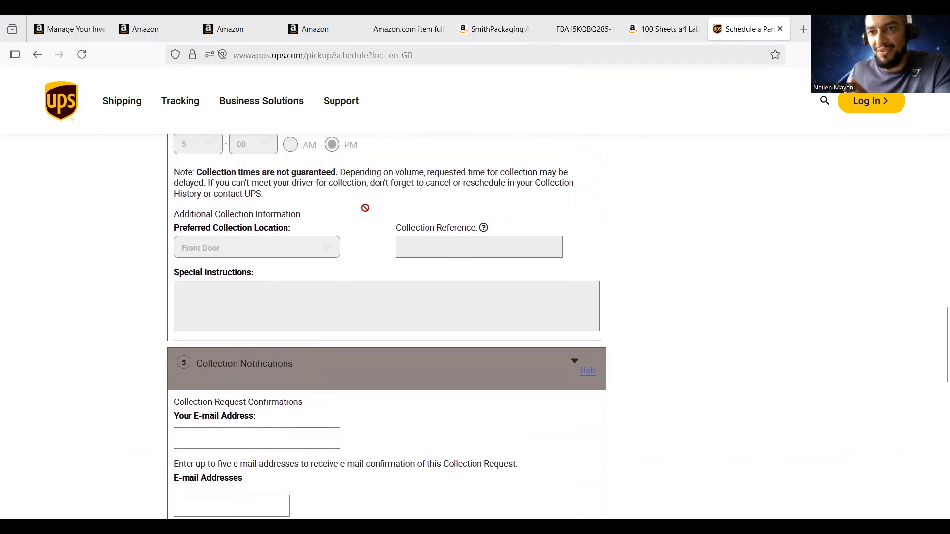
pyautogui.scroll(-5, 365, 208)
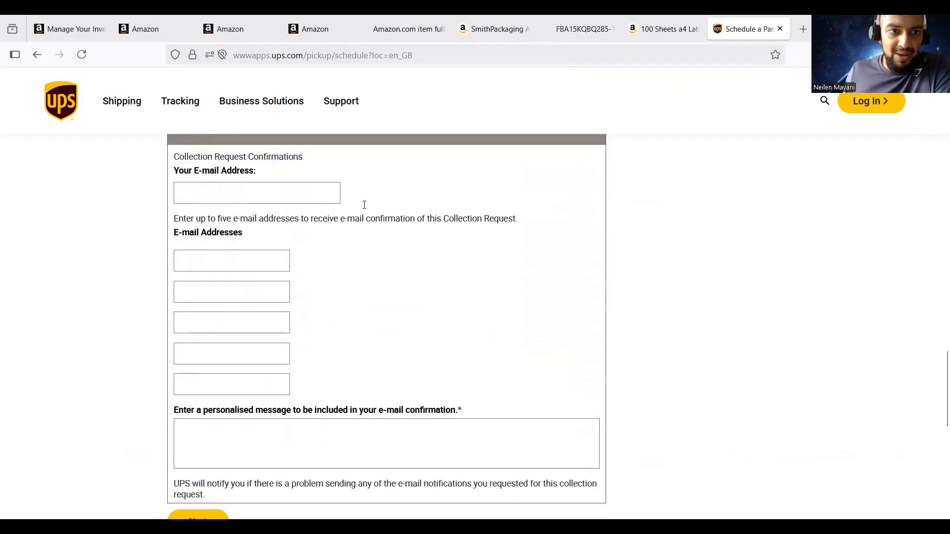
pyautogui.scroll(2, 362, 206)
pyautogui.scroll(-2, 359, 214)
pyautogui.scroll(-4, 303, 180)
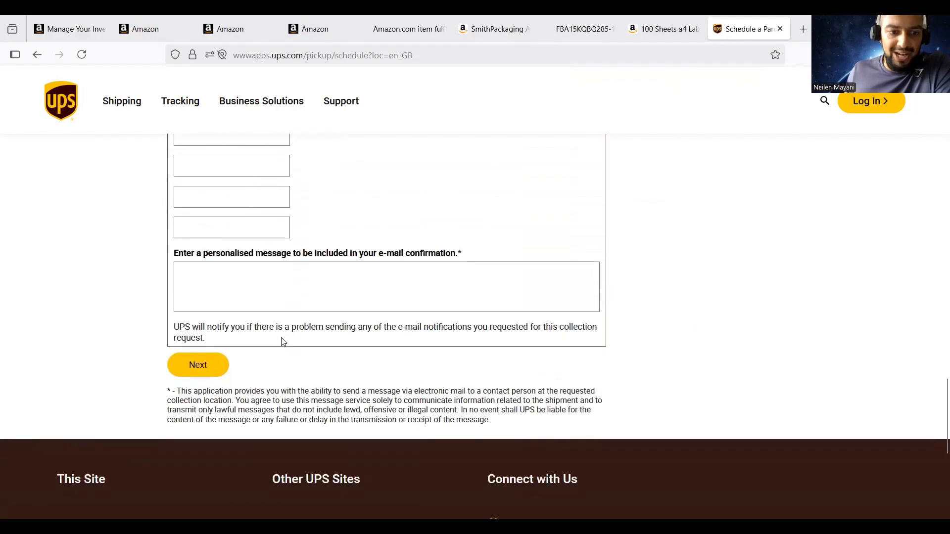